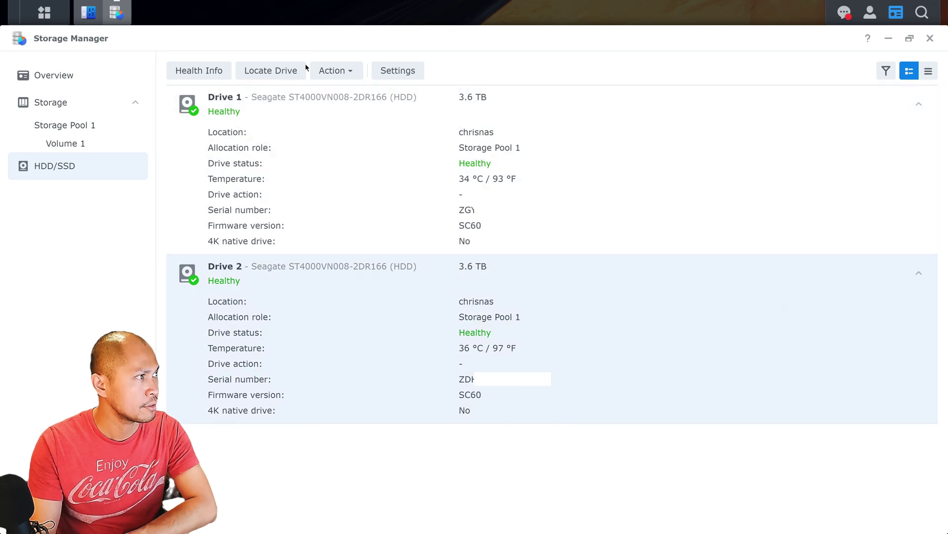
- Deactivate Drive 2 from Storage Pool 1, acknowledging the warning and authorizing with the account password
click(334, 70)
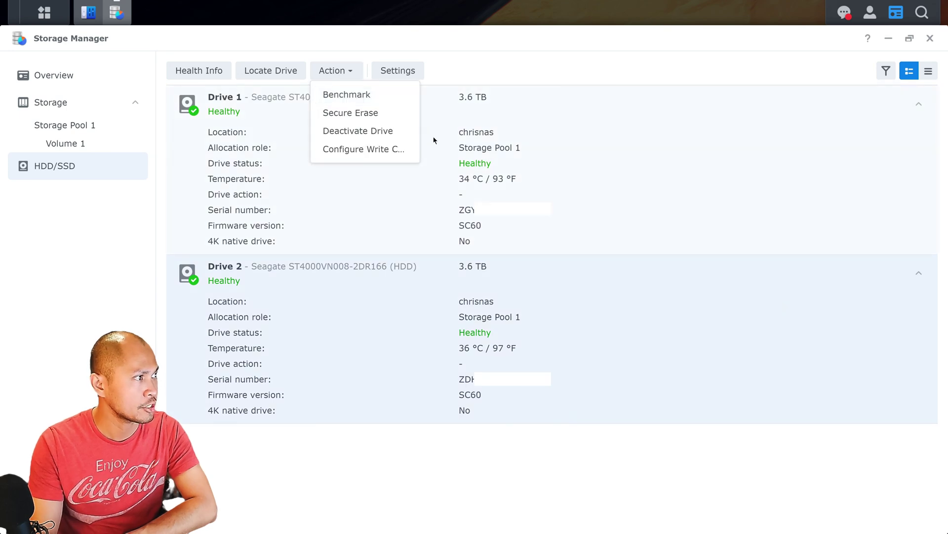
click(371, 131)
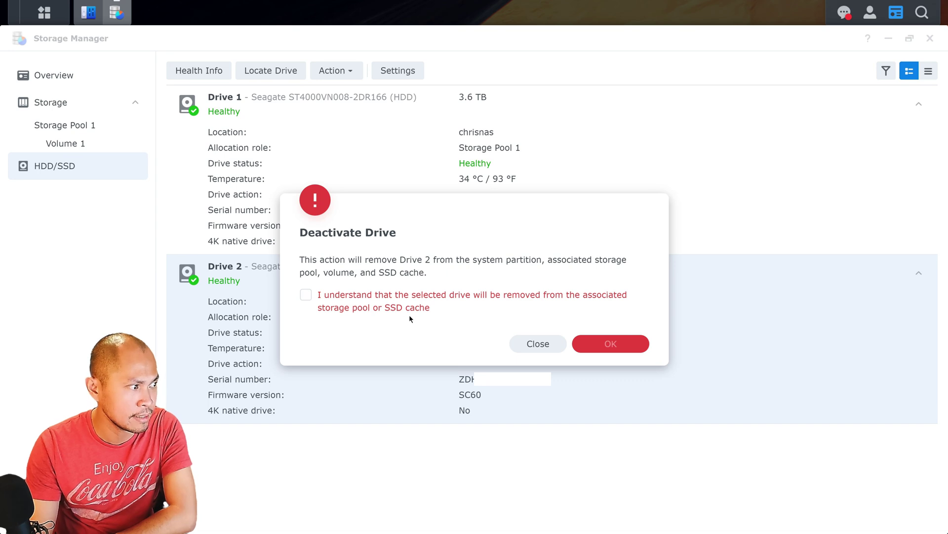
click(306, 295)
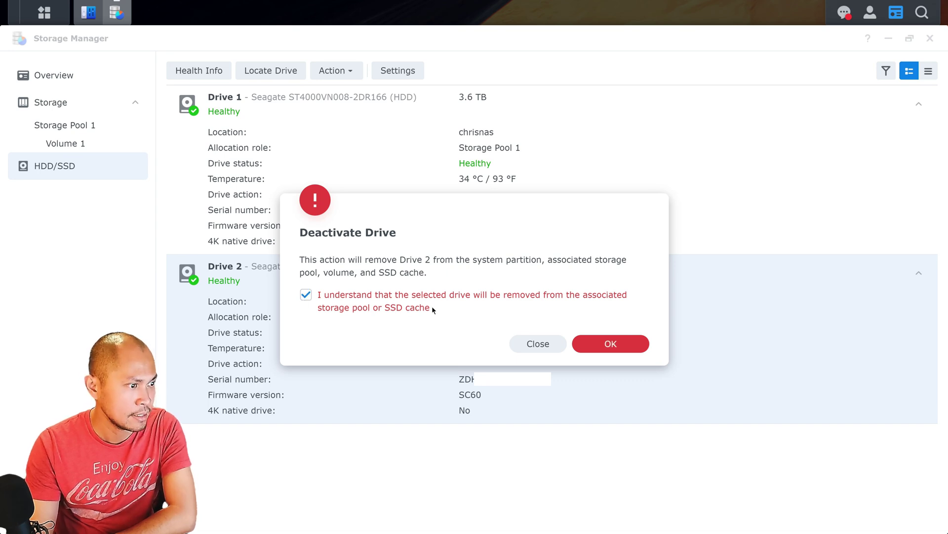
click(605, 344)
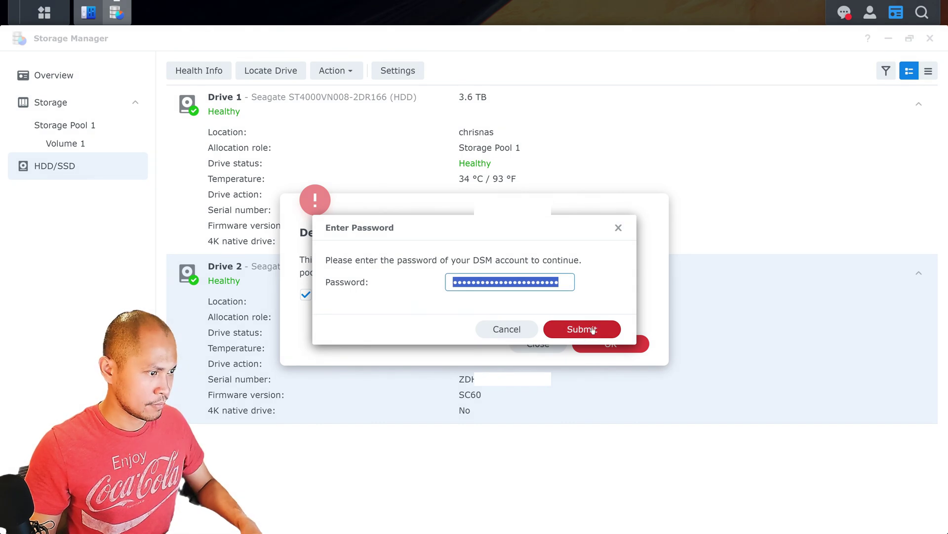
click(593, 329)
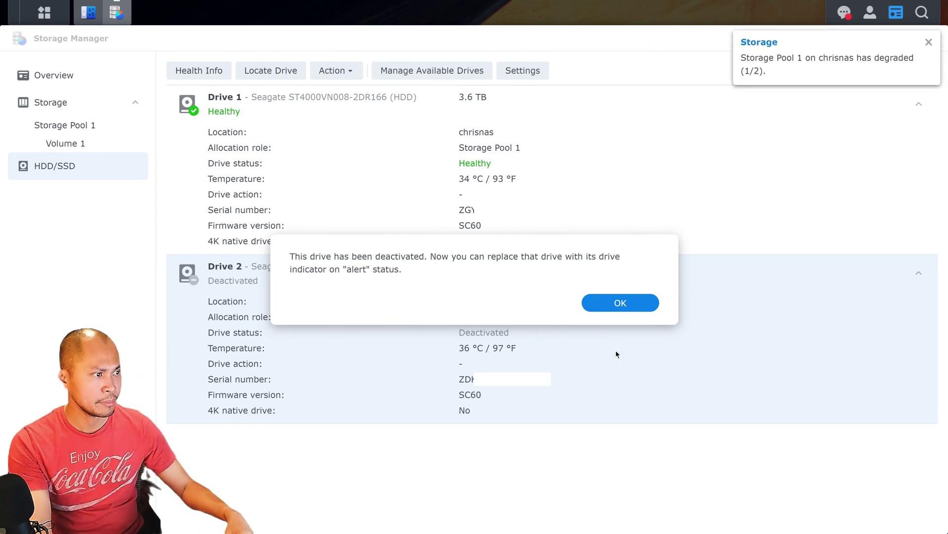
click(622, 305)
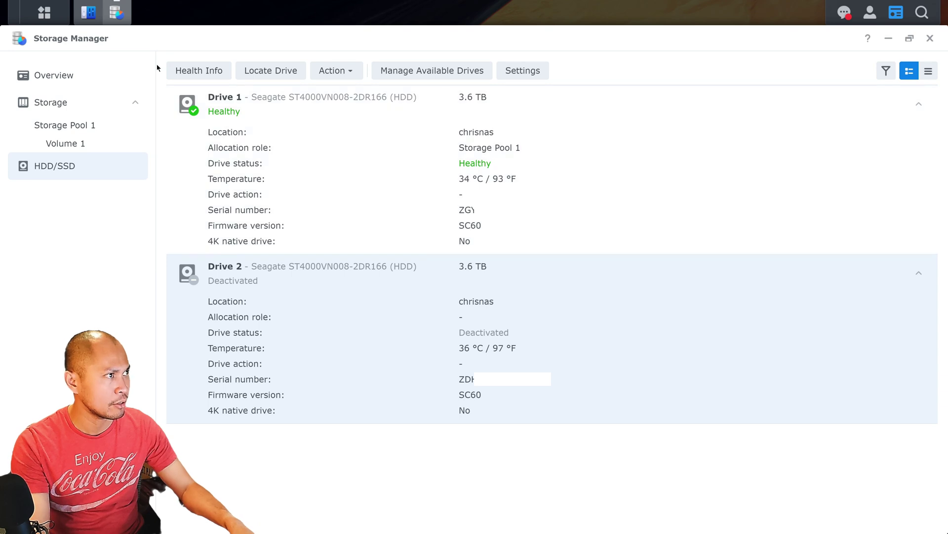
- Read the degraded-pool alert's details, then view Storage Pool 1 showing one drive missing
click(844, 13)
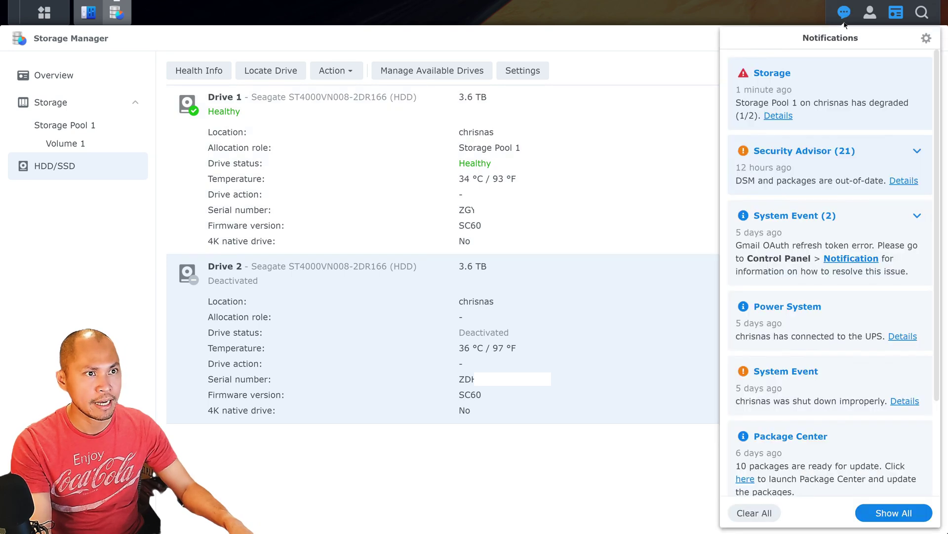
click(774, 119)
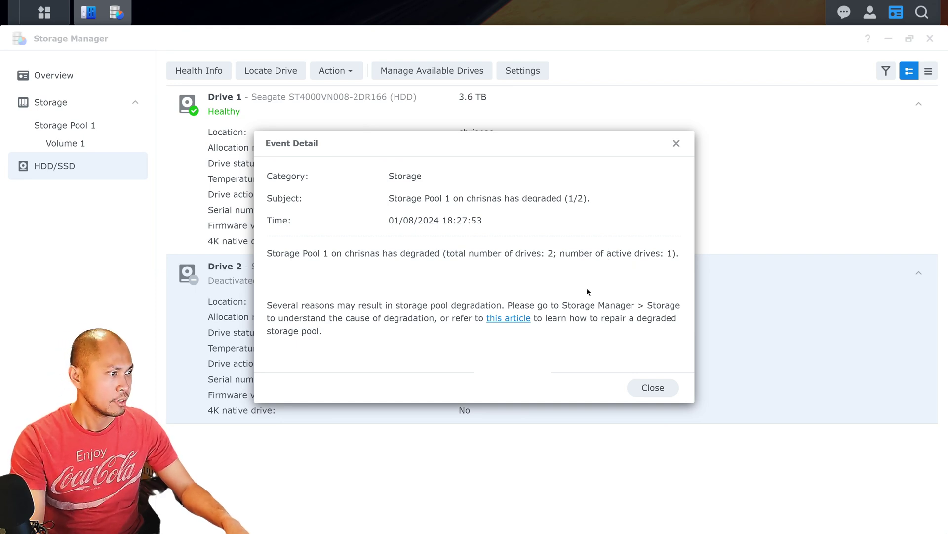
click(667, 388)
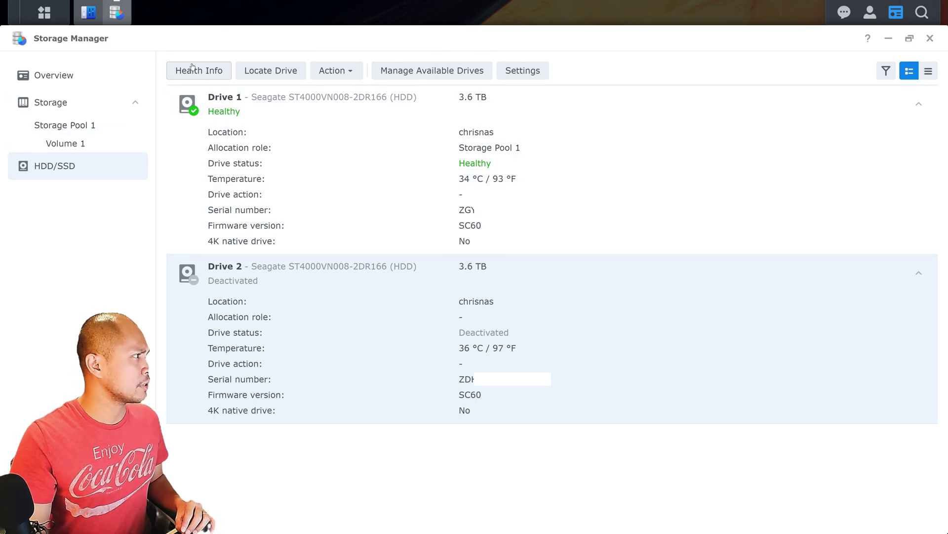
click(84, 132)
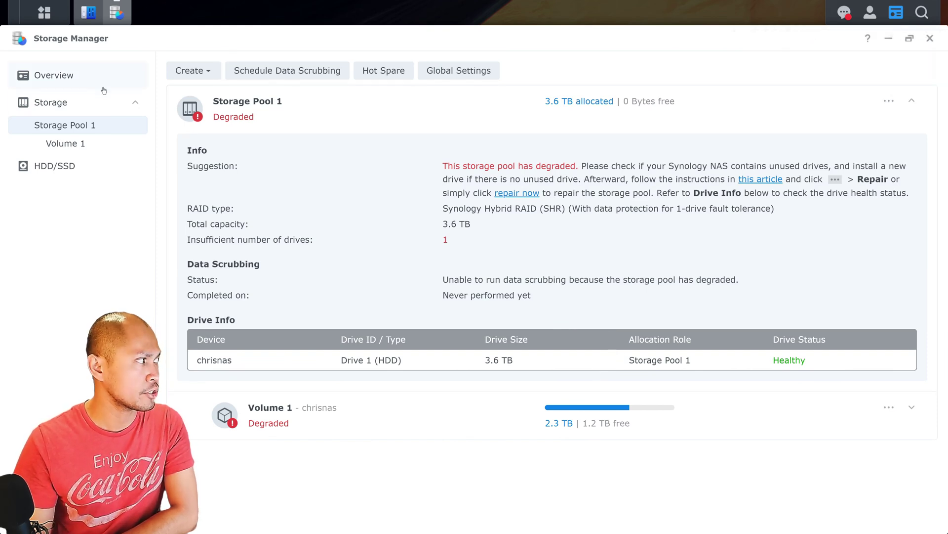
click(77, 173)
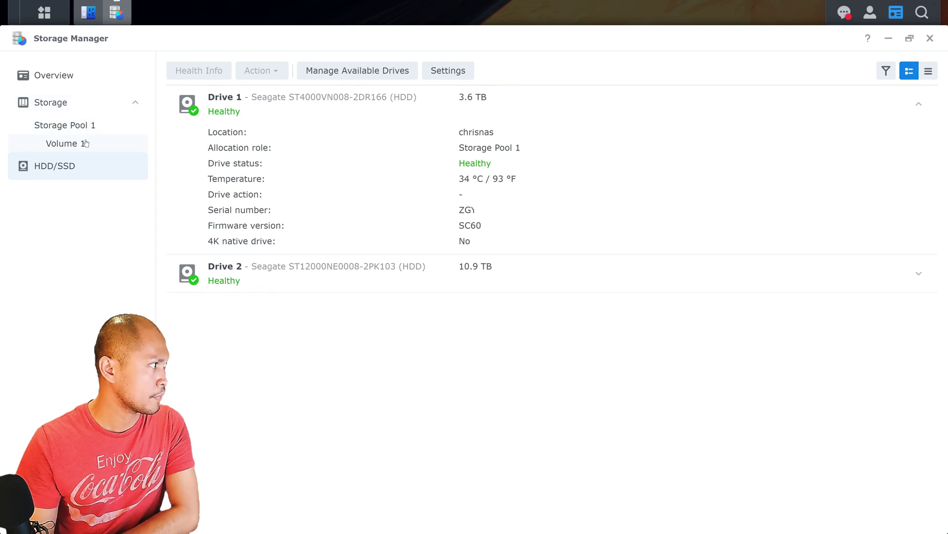
click(388, 280)
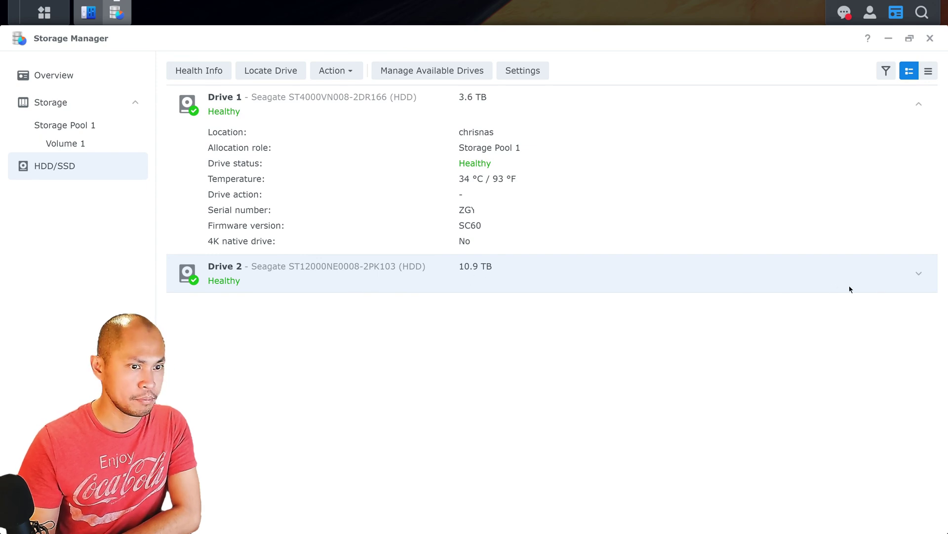
click(919, 273)
click(95, 150)
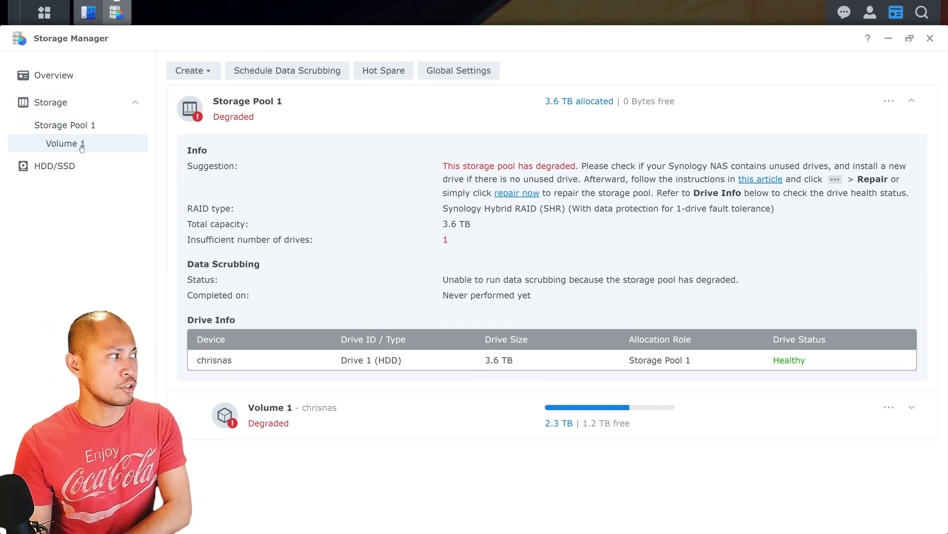
click(75, 130)
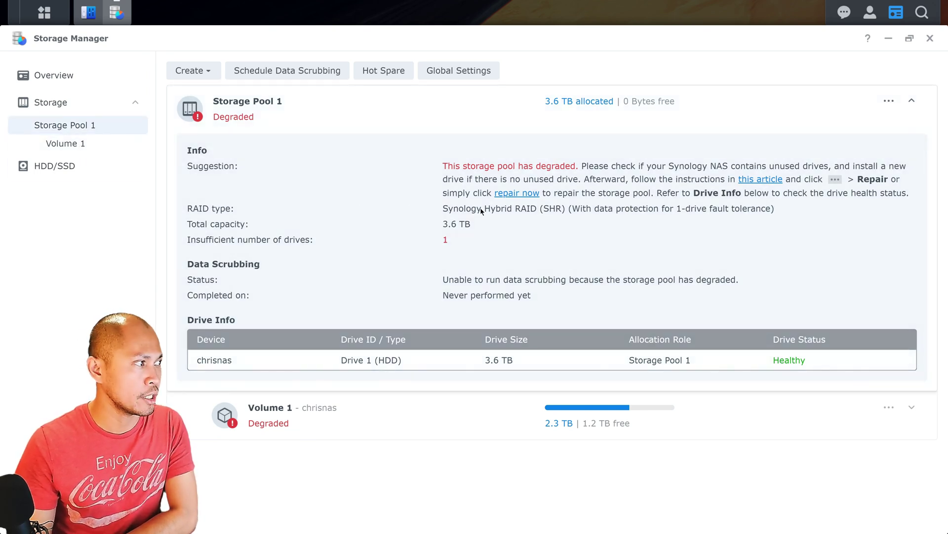
- Repair Storage Pool 1 using the 10.9 TB Drive 2, accepting that the new drive is erased
click(532, 197)
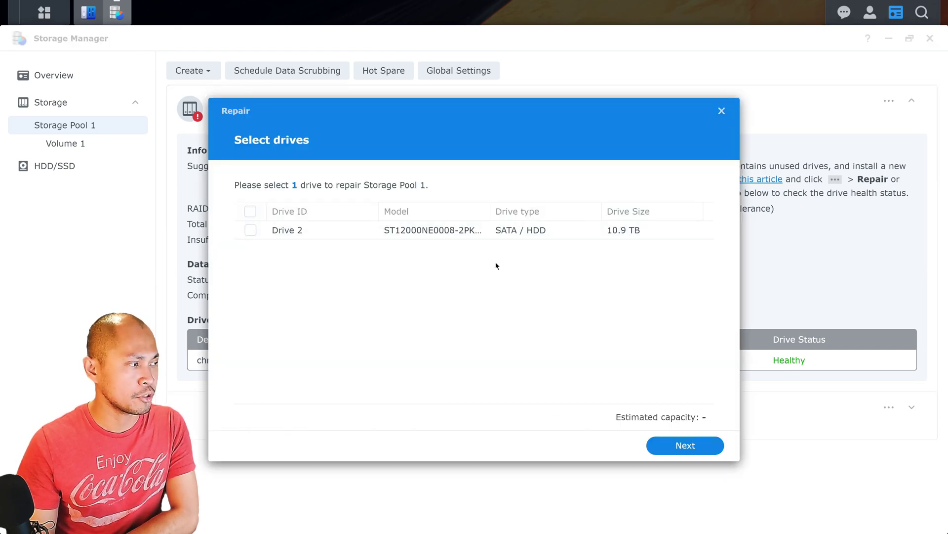
click(249, 231)
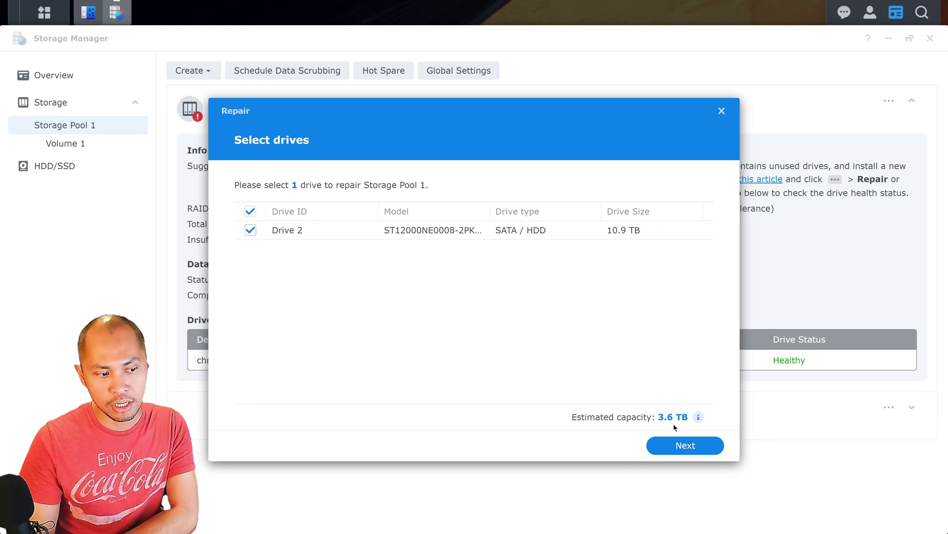
click(687, 451)
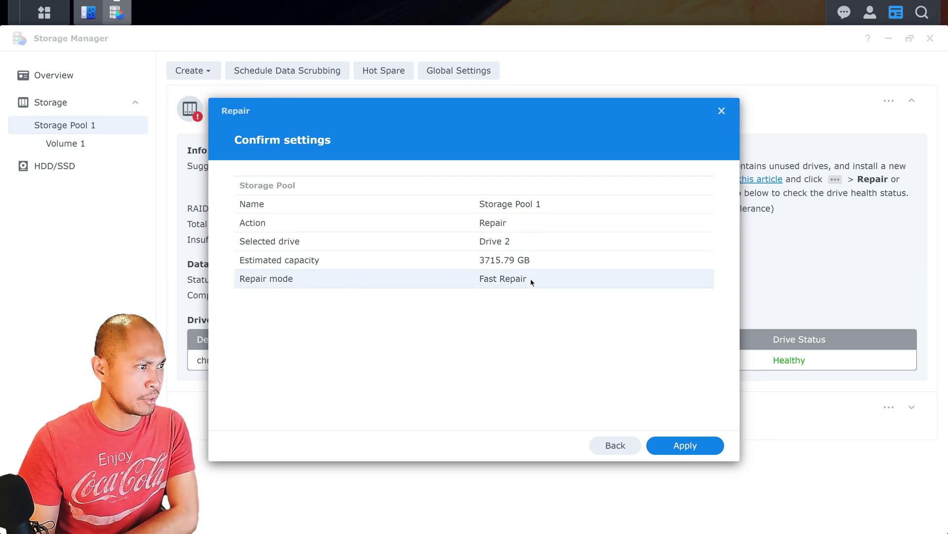
click(705, 446)
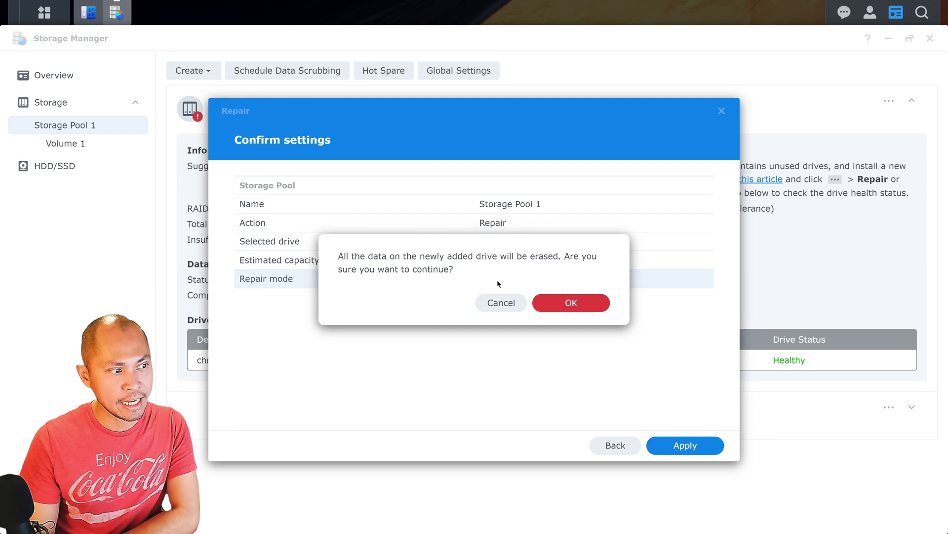
click(573, 309)
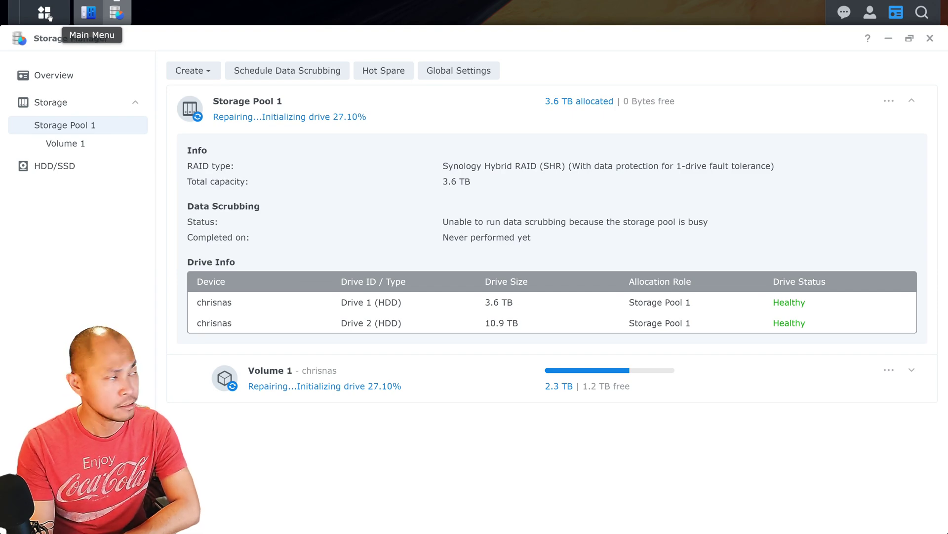
- Mute the abnormal-volume beep under Control Panel's Beep Control and save the hardware settings
click(49, 17)
click(195, 106)
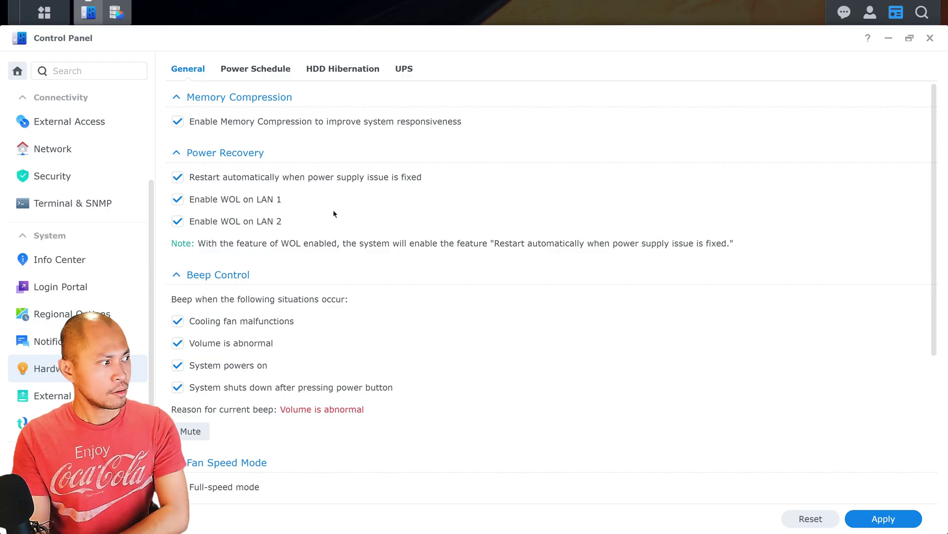
scroll(284, 197, down, 3)
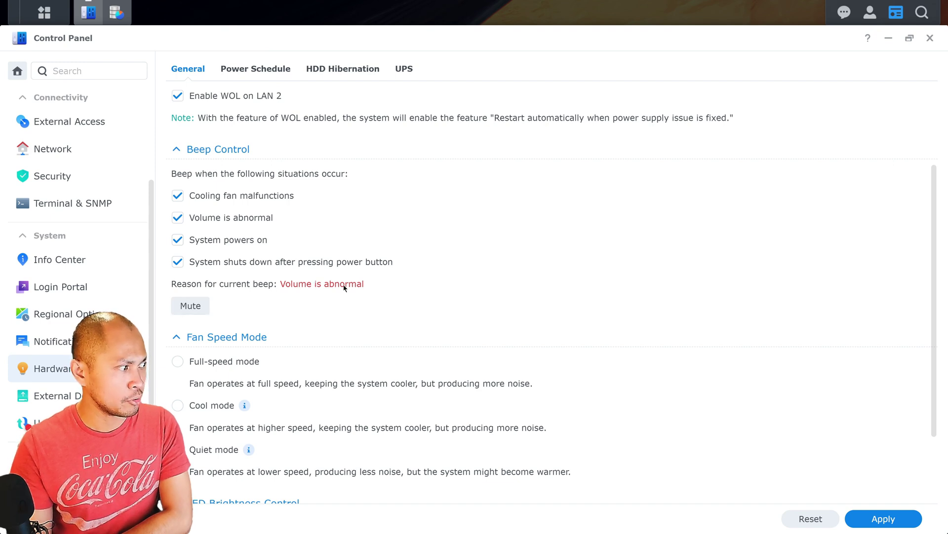
click(192, 308)
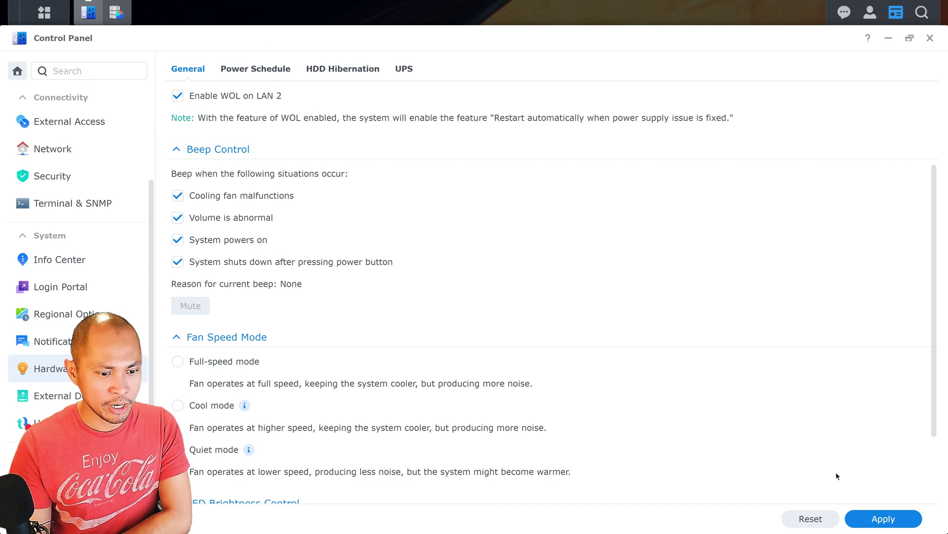
click(884, 519)
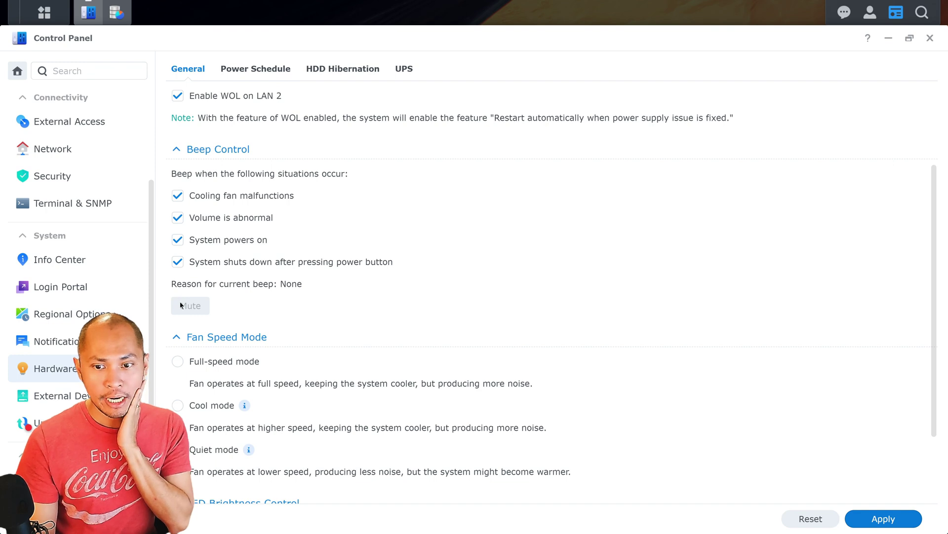
mouse_move(173, 3)
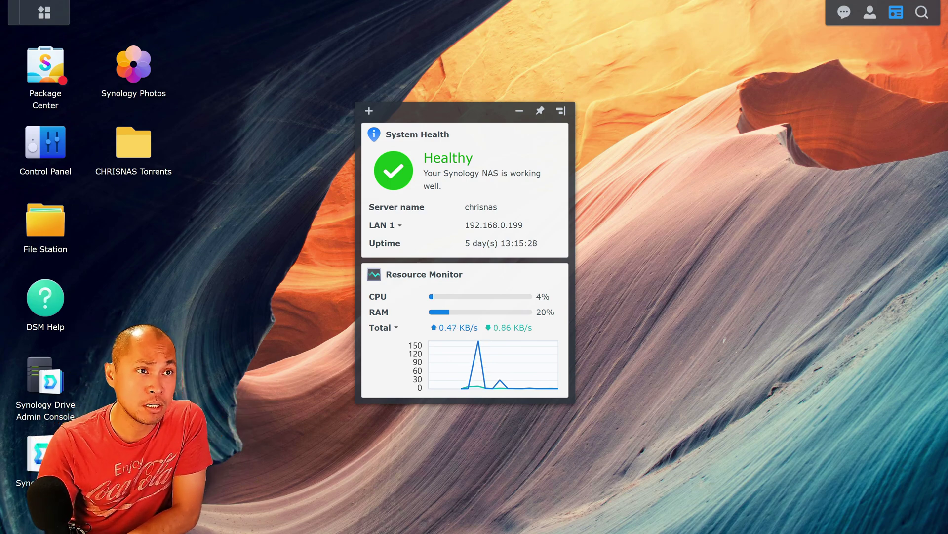
- Check the Storage Pool 1 repaired message in Notifications, then close the notifications list
click(844, 13)
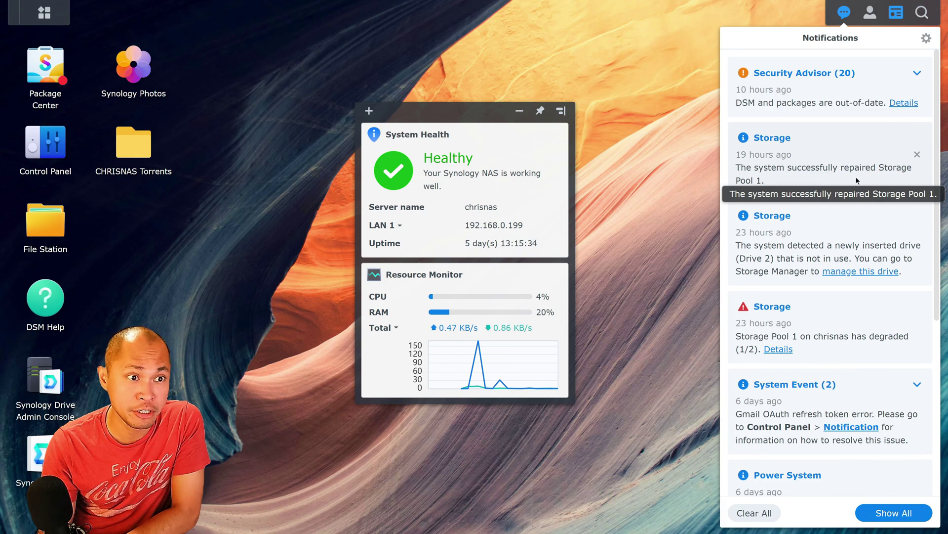
mouse_move(756, 156)
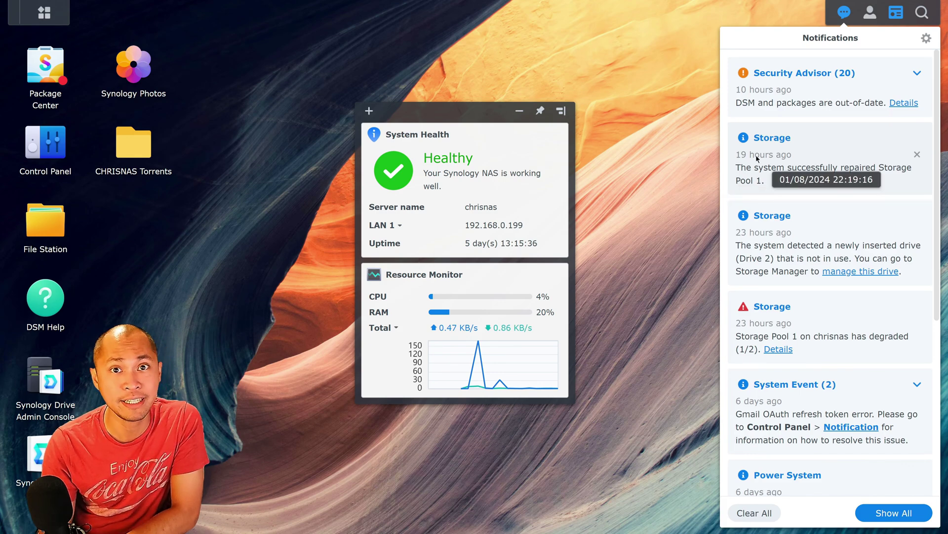
click(661, 185)
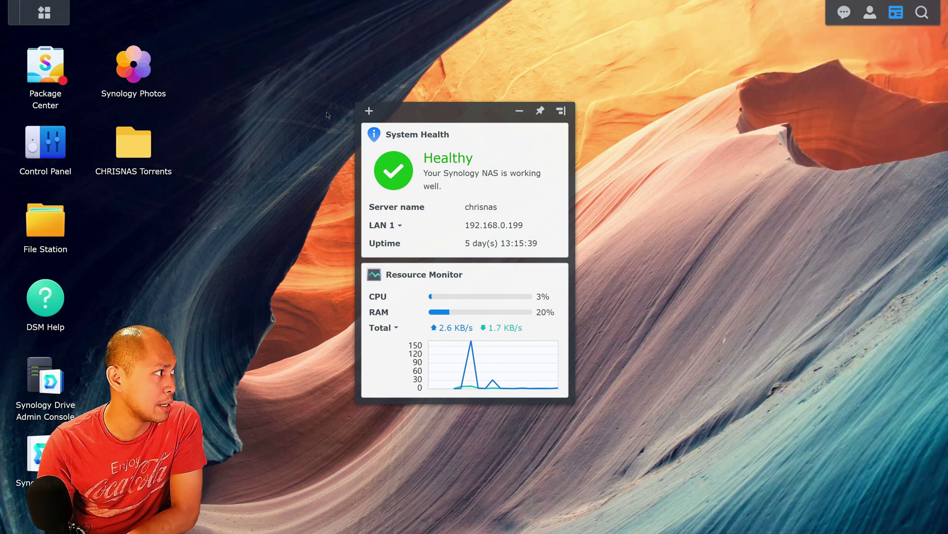
- Launch Storage Manager's HDD/SSD list and expand the 10.9 TB Drive 2's details and actions
click(44, 14)
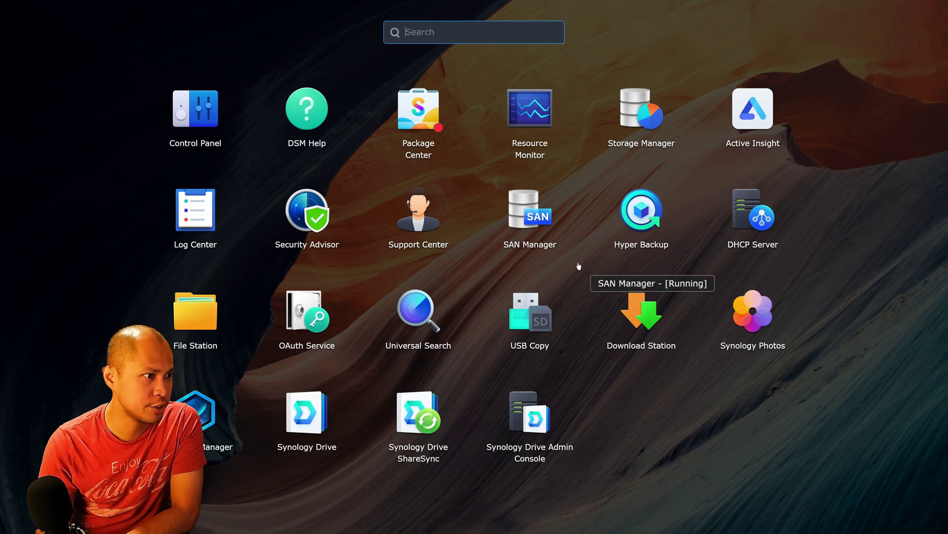
click(630, 117)
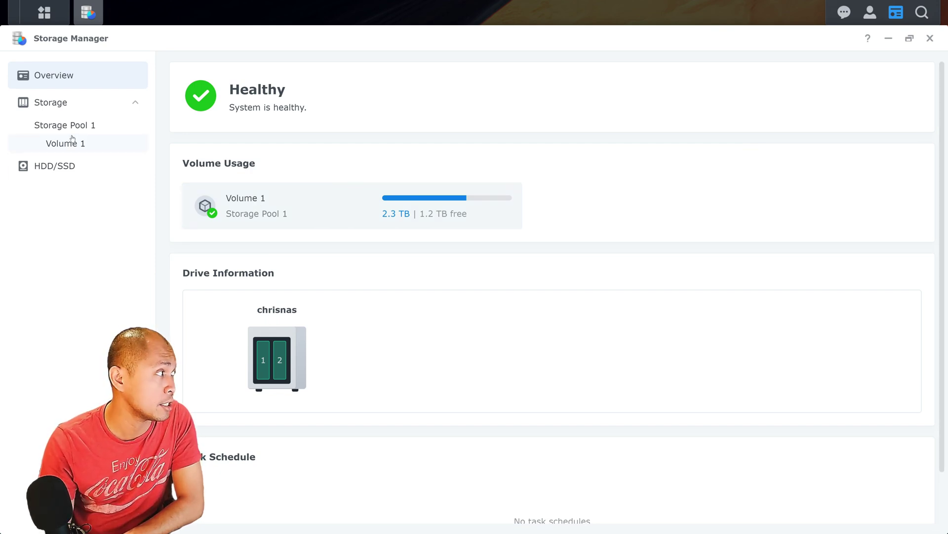
click(72, 167)
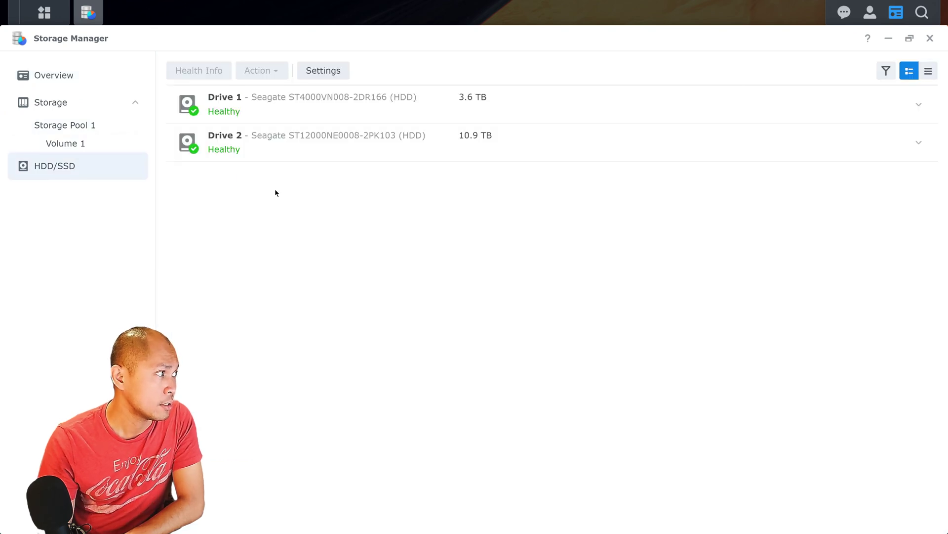
click(311, 140)
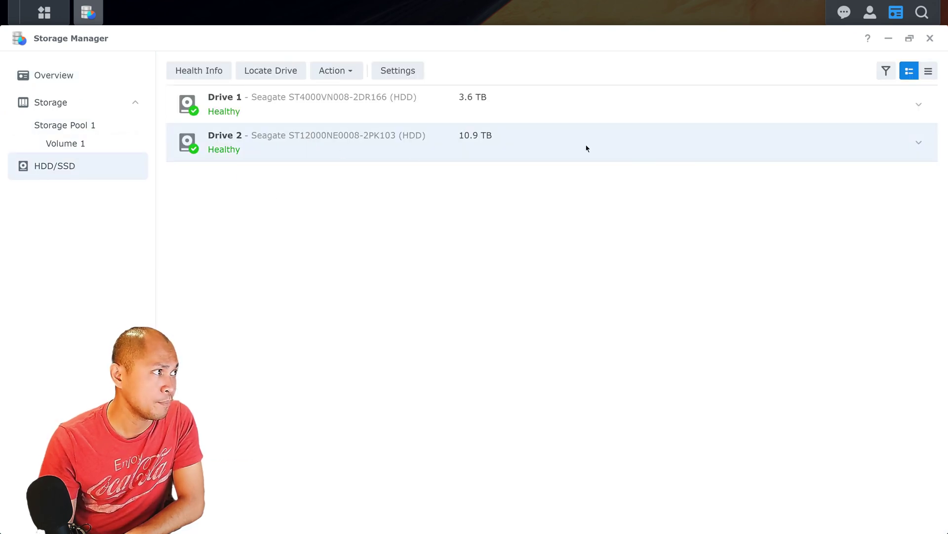
click(918, 143)
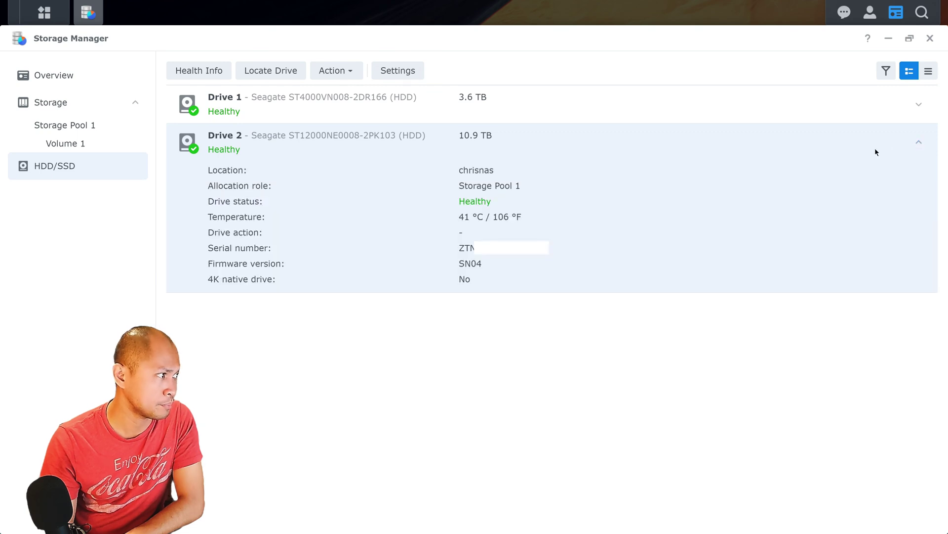
click(340, 72)
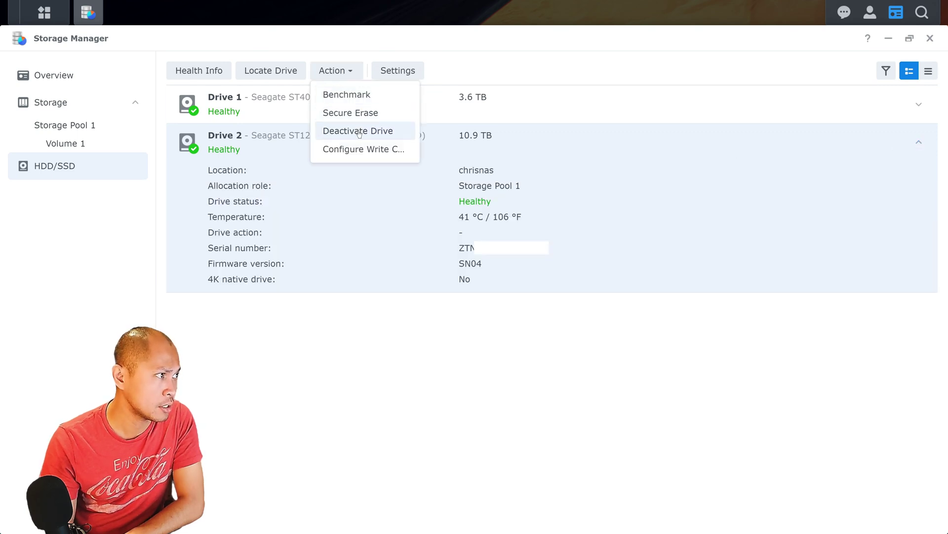
click(349, 218)
right_click(349, 217)
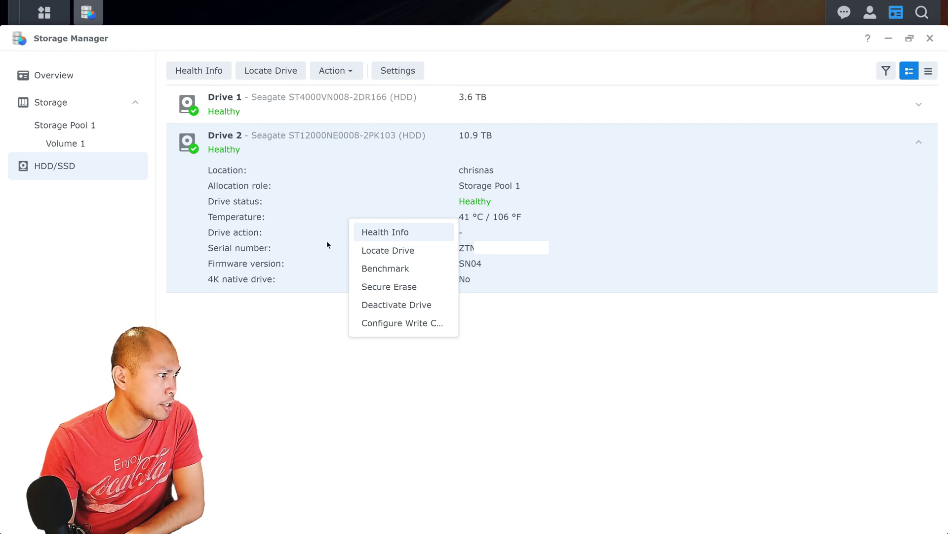
click(385, 232)
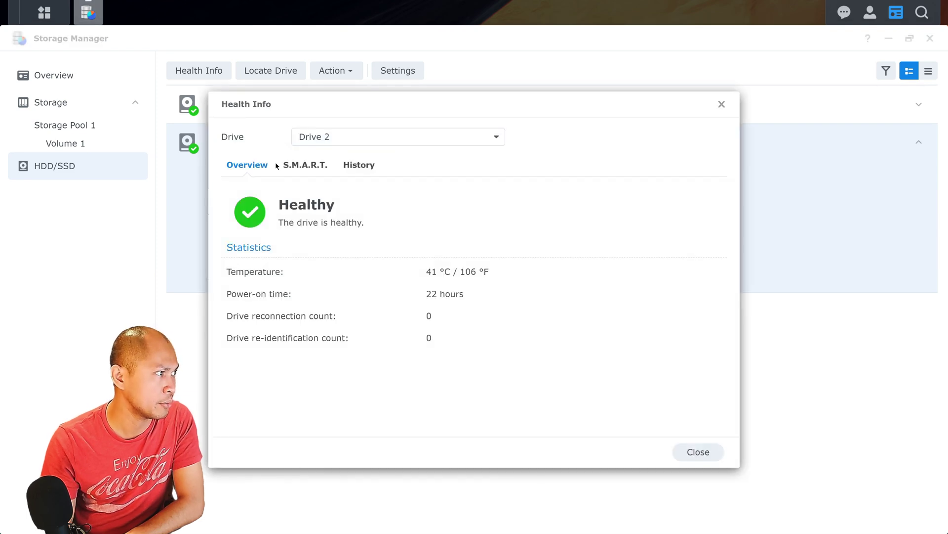
click(307, 165)
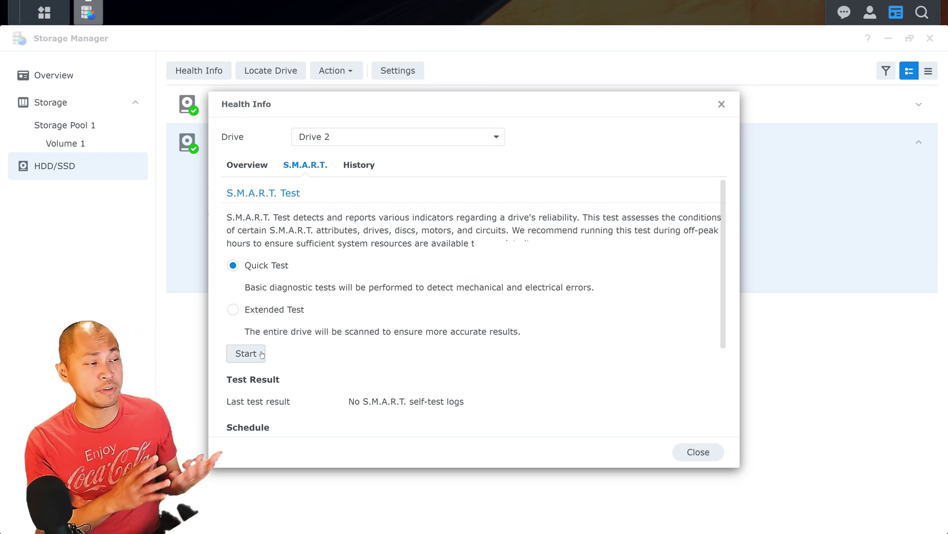
click(710, 453)
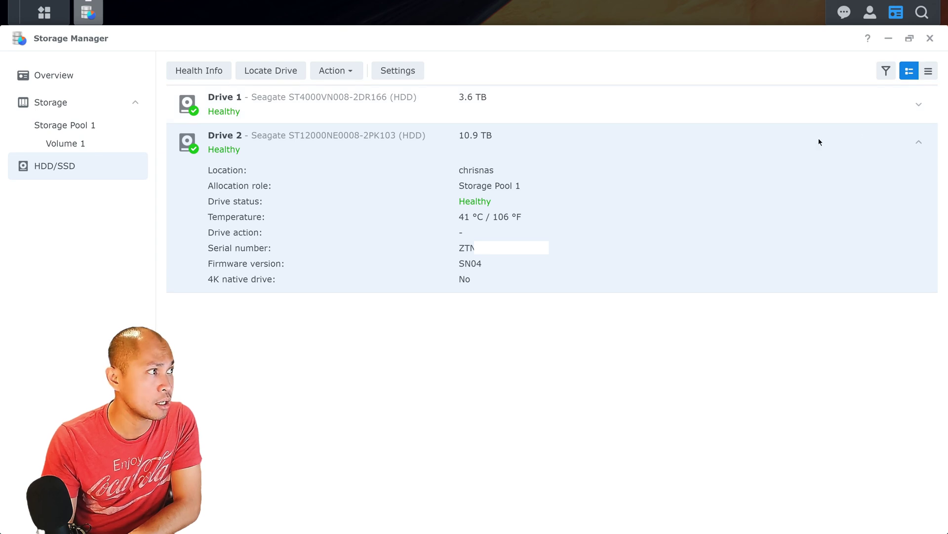
- Collapse Drive 2, inspect Storage Pool 1's 3.6 TB capacity, then return to HDD/SSD
click(919, 142)
click(52, 105)
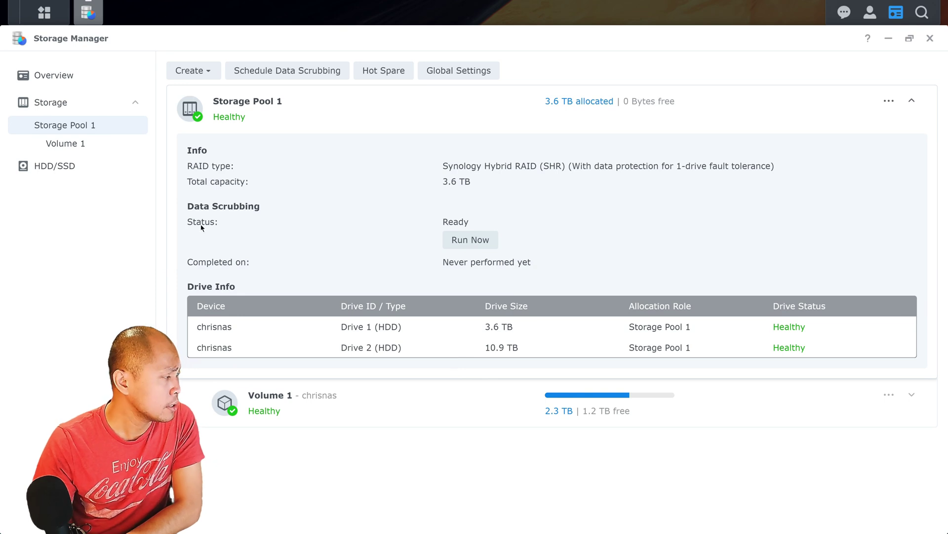
click(55, 168)
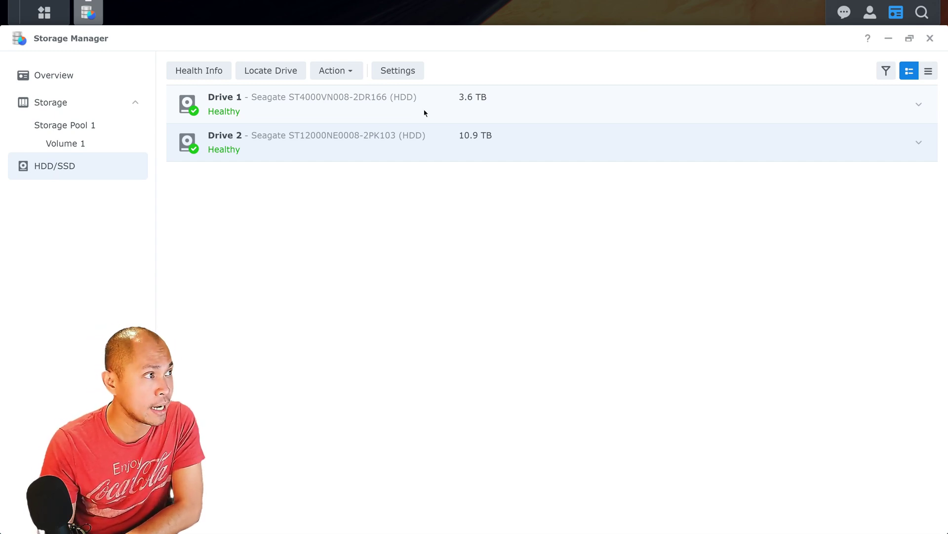
- Deactivate the 3.6 TB Drive 1, acknowledging the warning and submitting the pasted DSM password
click(471, 103)
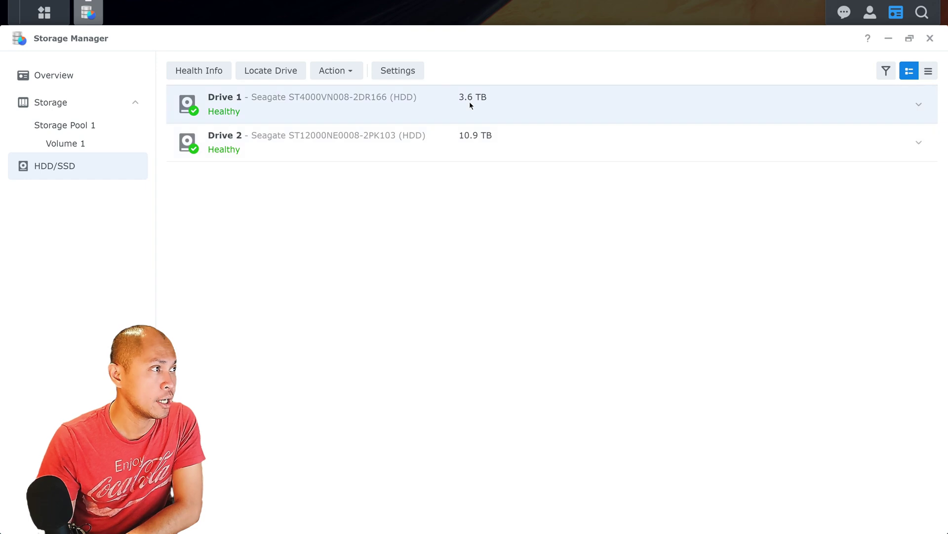
click(336, 74)
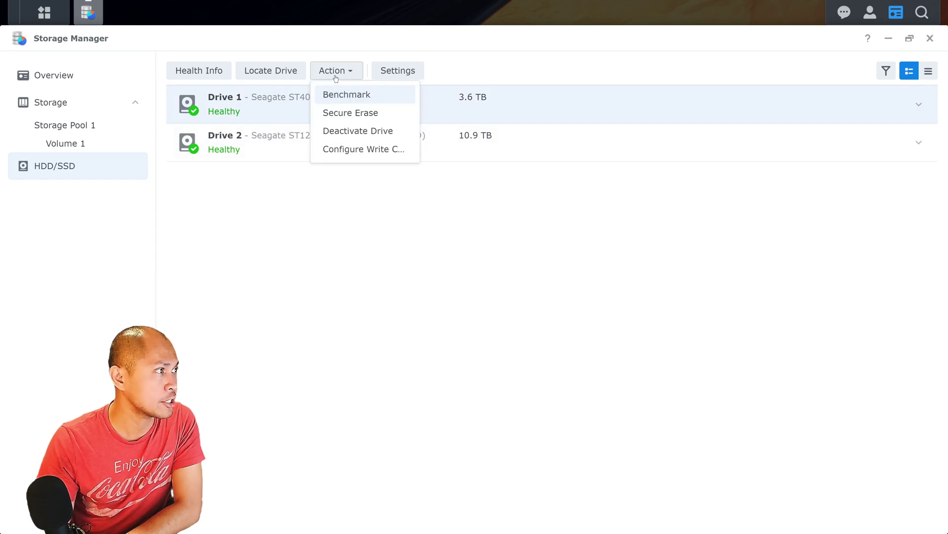
click(372, 131)
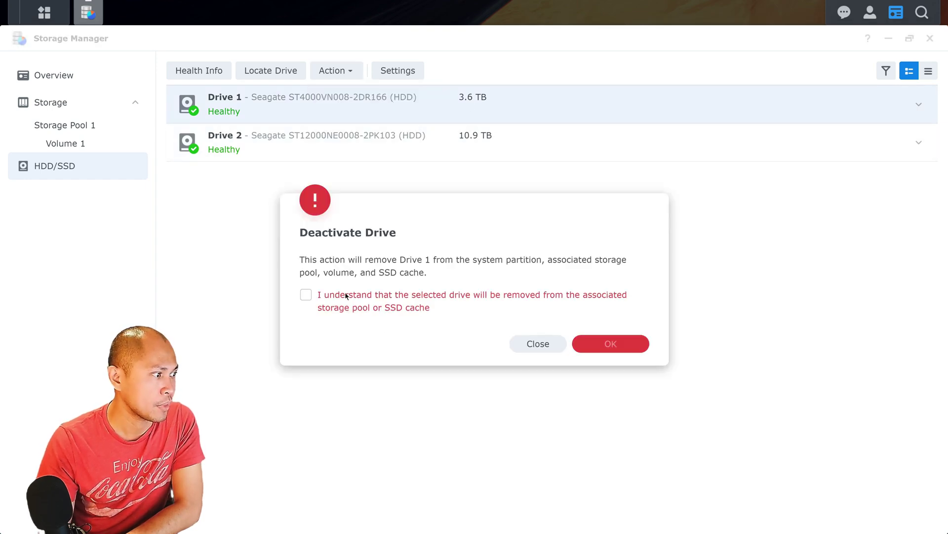
click(306, 296)
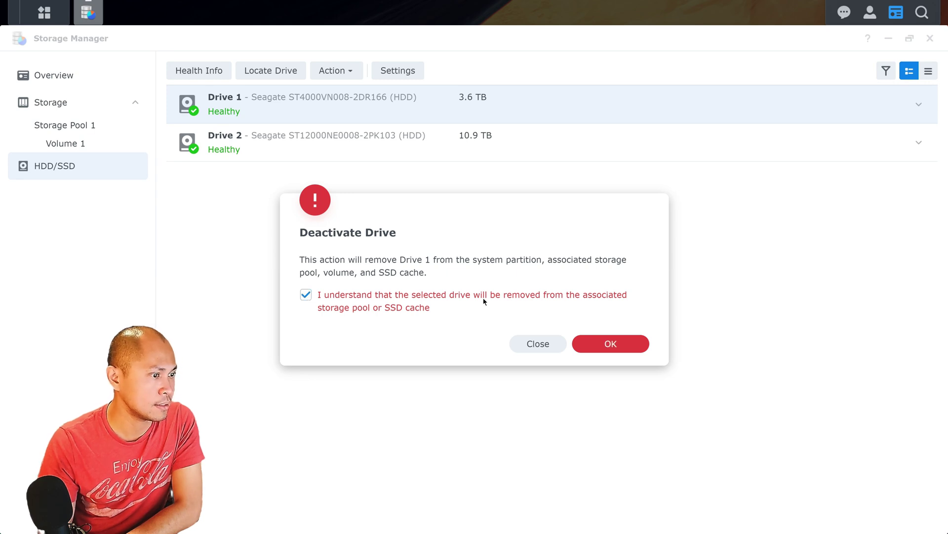
click(623, 351)
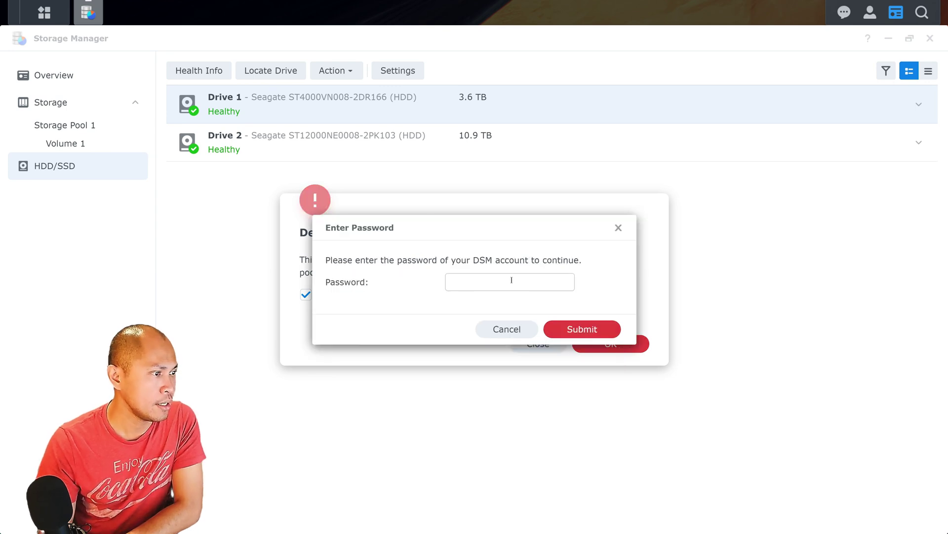
key(ctrl+v)
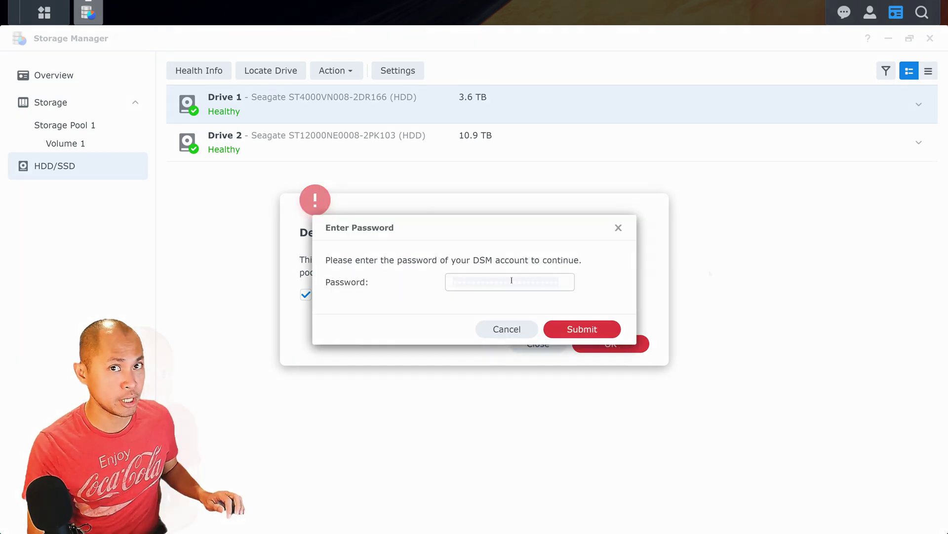
click(596, 325)
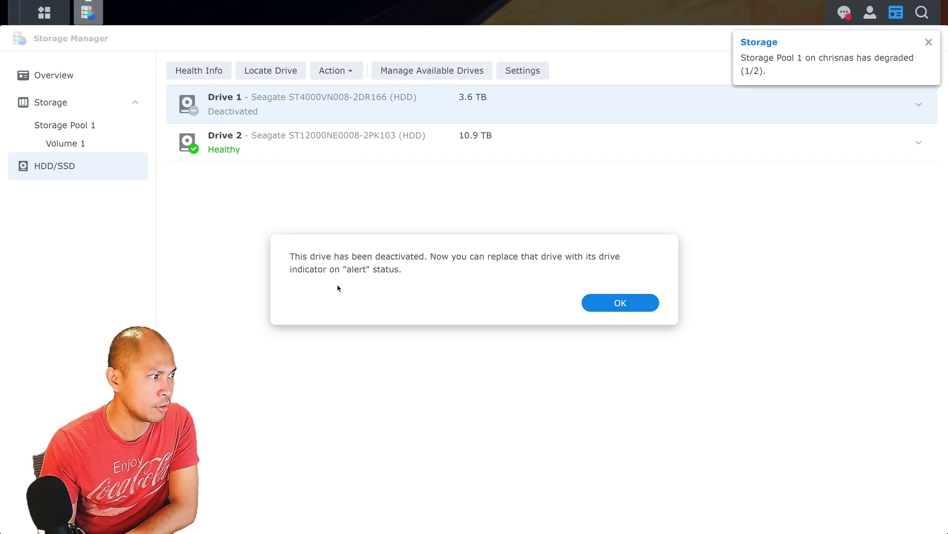
click(615, 303)
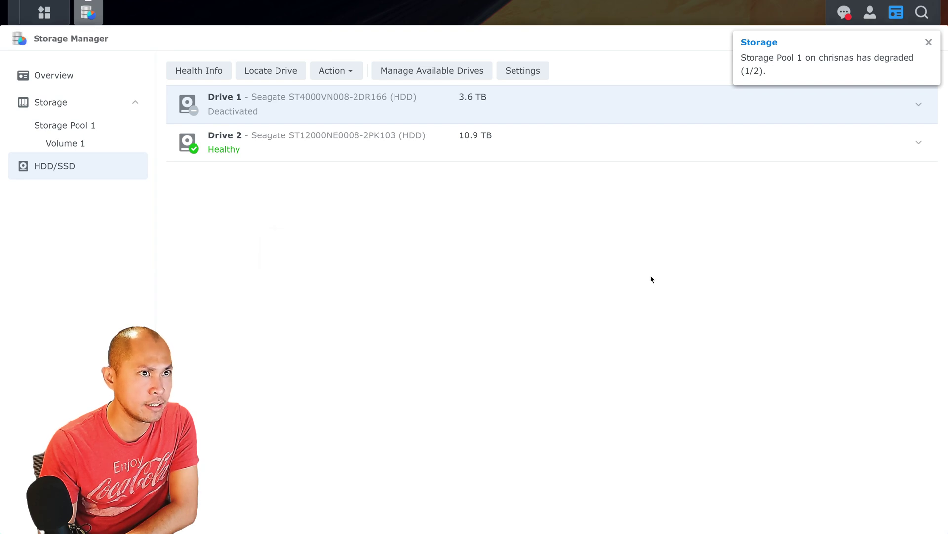
click(844, 13)
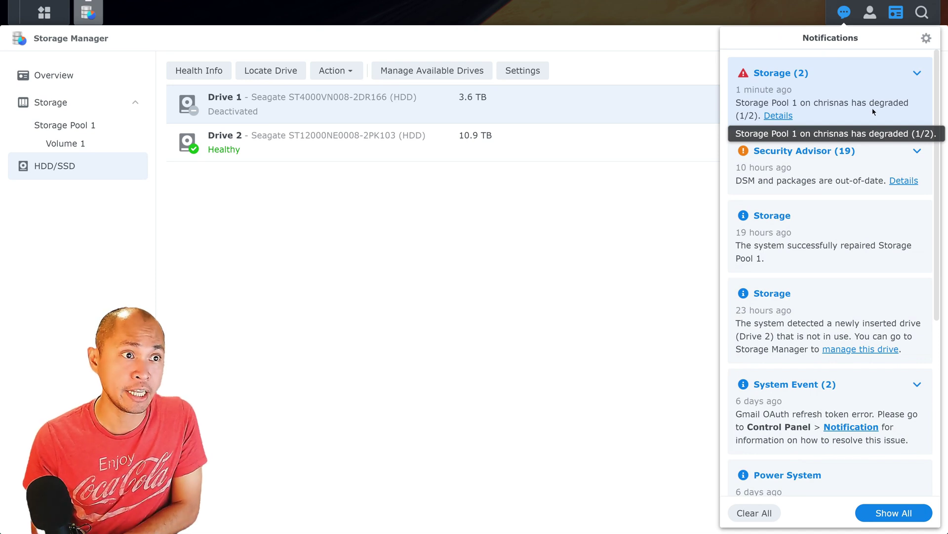
click(786, 117)
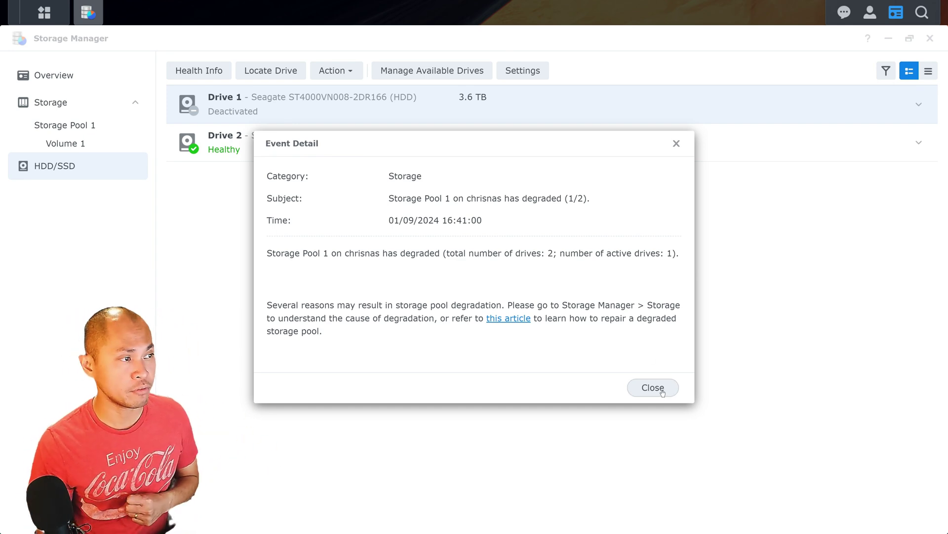
click(662, 391)
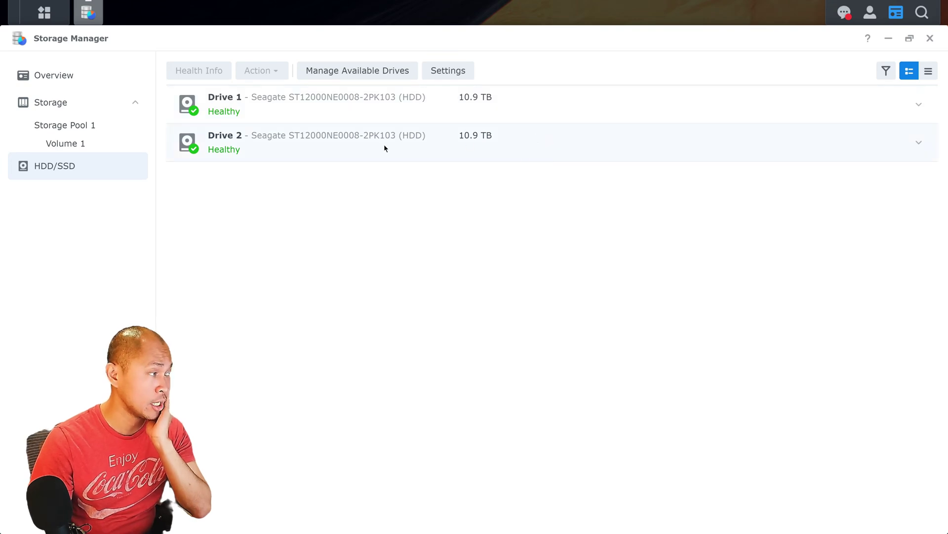
- Select the new 10.9 TB Drive 1 in the HDD/SSD list
click(848, 102)
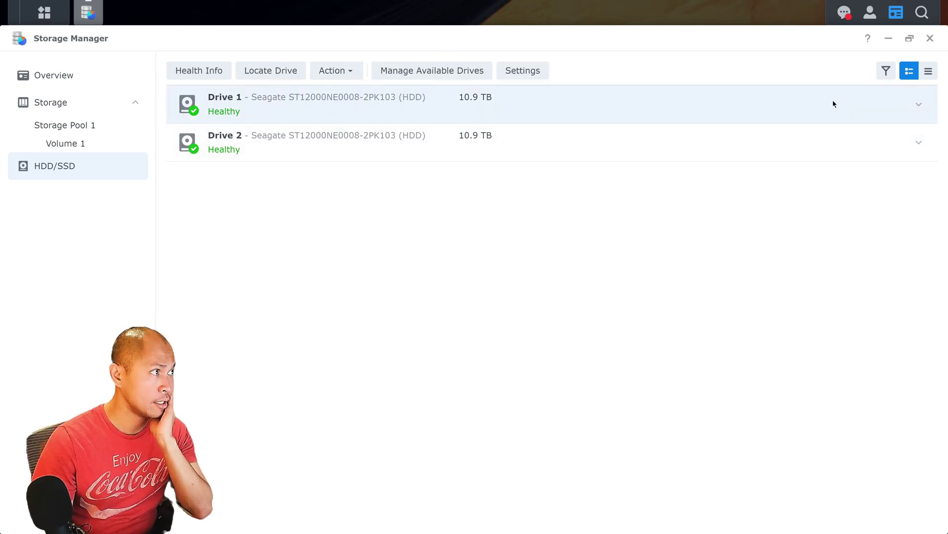
- Run a one-minute quick S.M.A.R.T. test on Drive 1 from Health Info, then close it
click(210, 74)
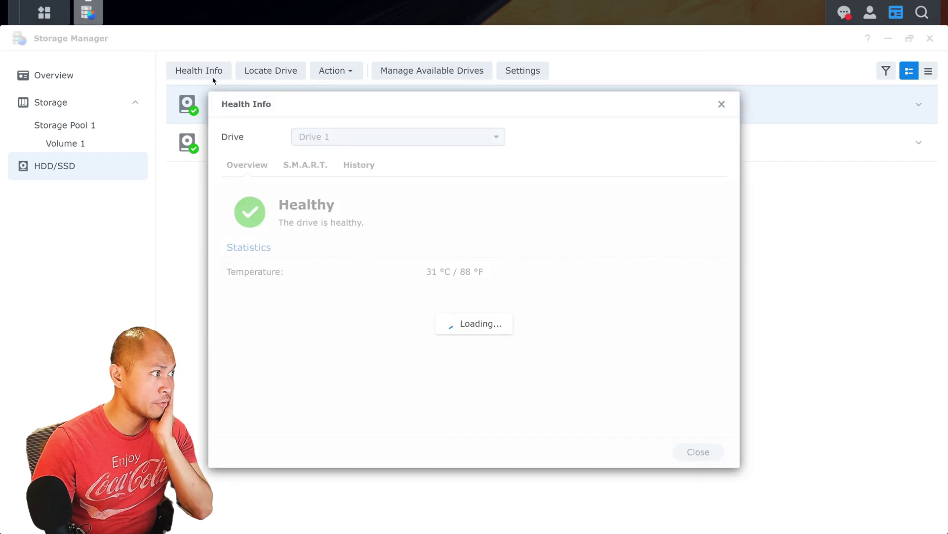
click(310, 166)
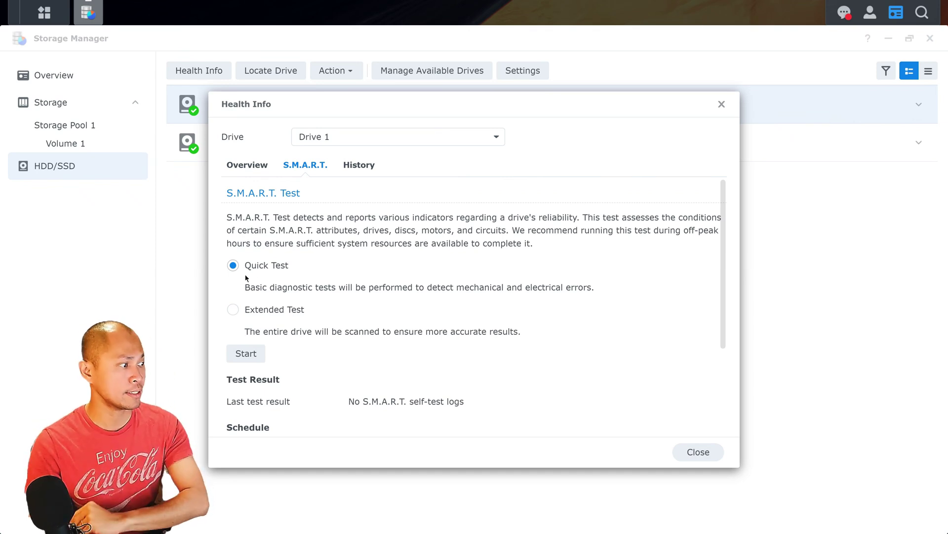
click(253, 353)
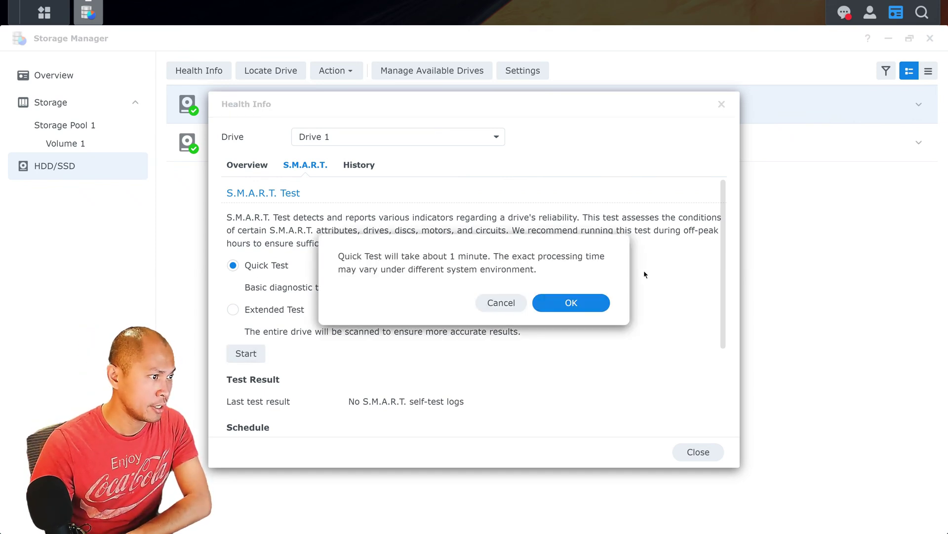
click(574, 300)
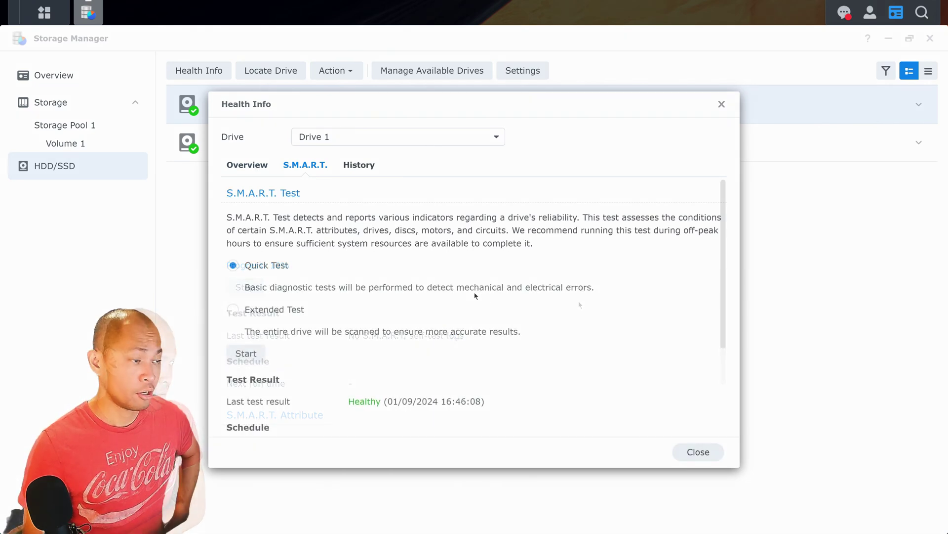
scroll(257, 373, down, 2)
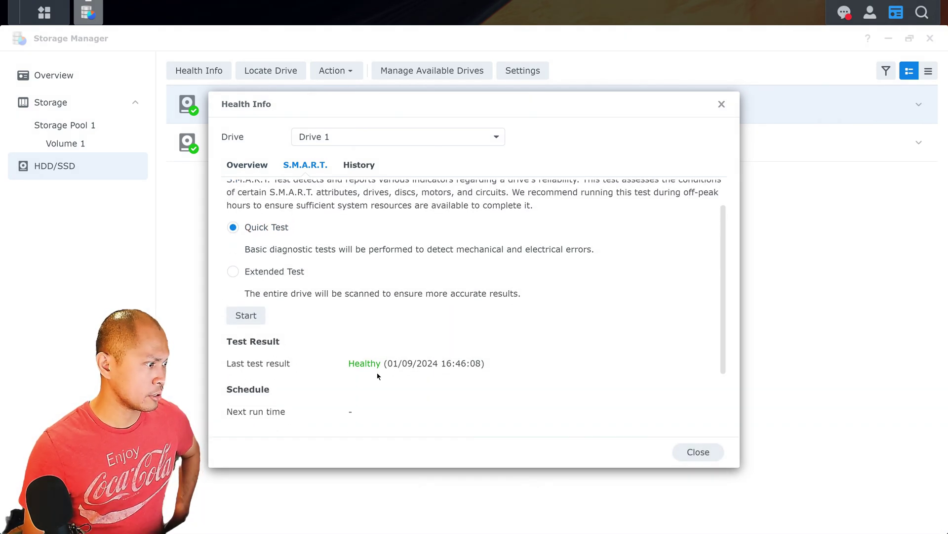
scroll(381, 369, down, 3)
click(676, 450)
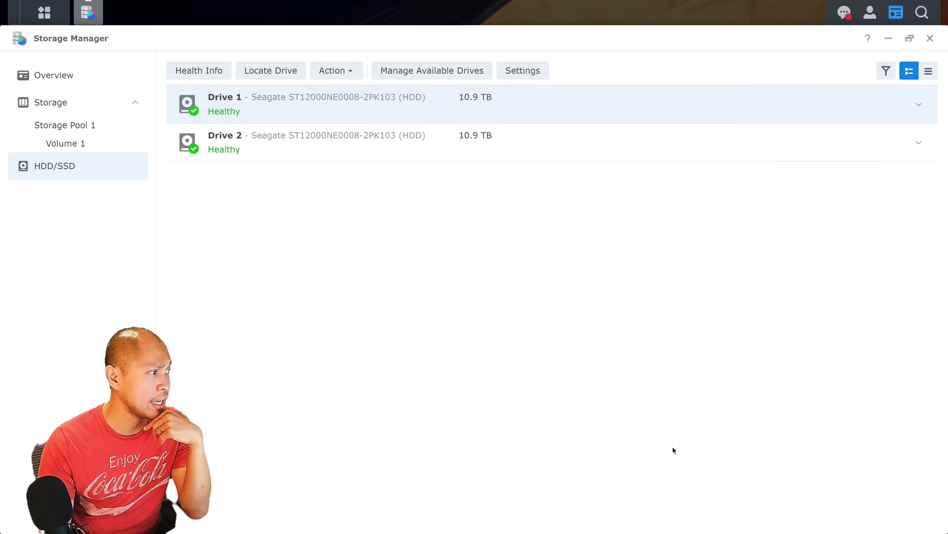
- Mute the abnormal-volume alarm beep under Beep Control in Control Panel's Hardware & Power settings
click(40, 17)
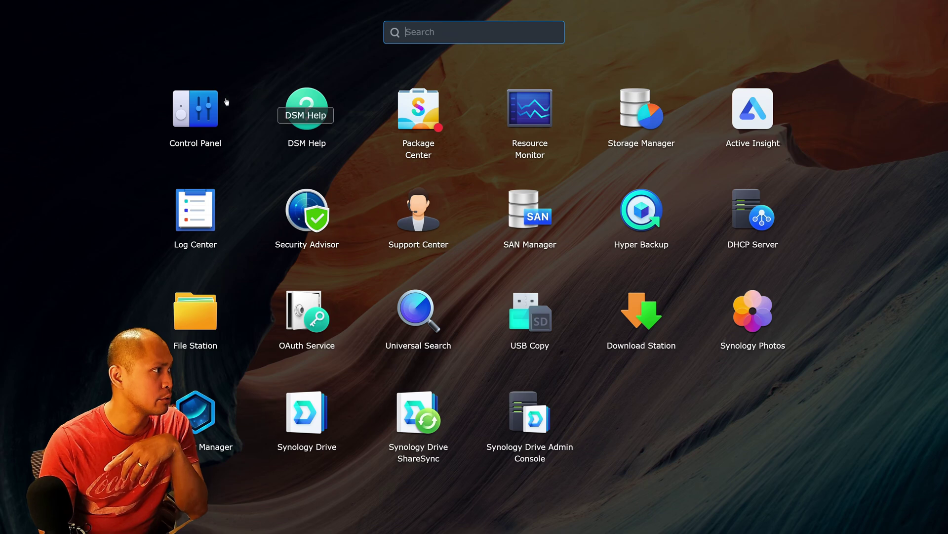
click(200, 117)
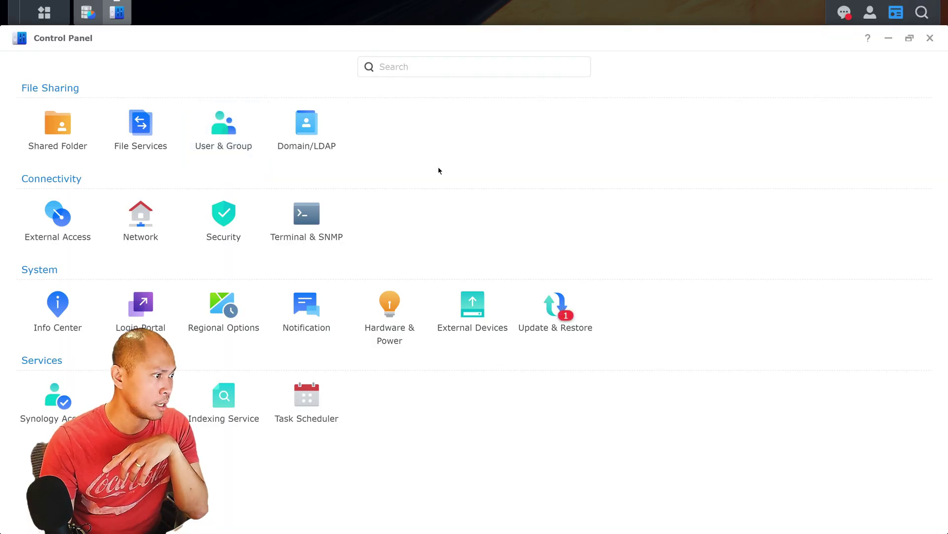
click(388, 323)
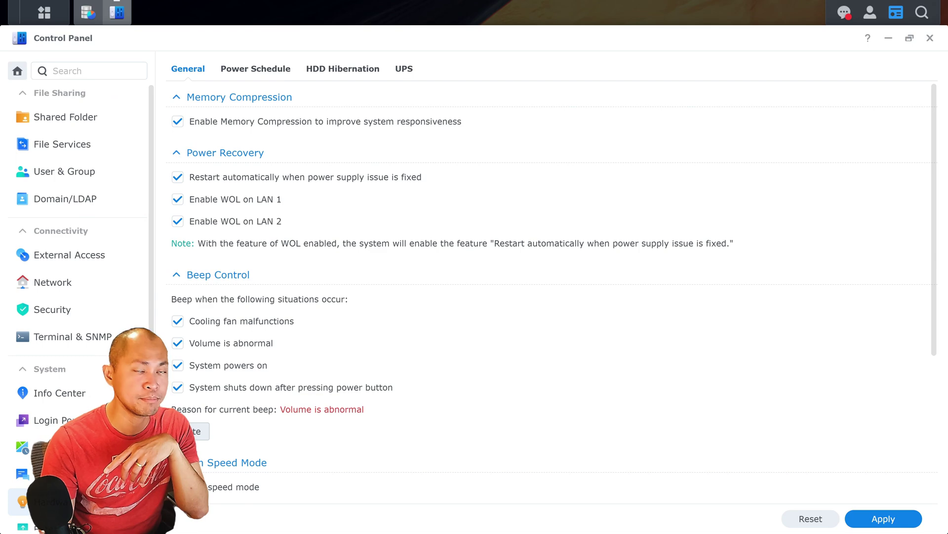
click(198, 431)
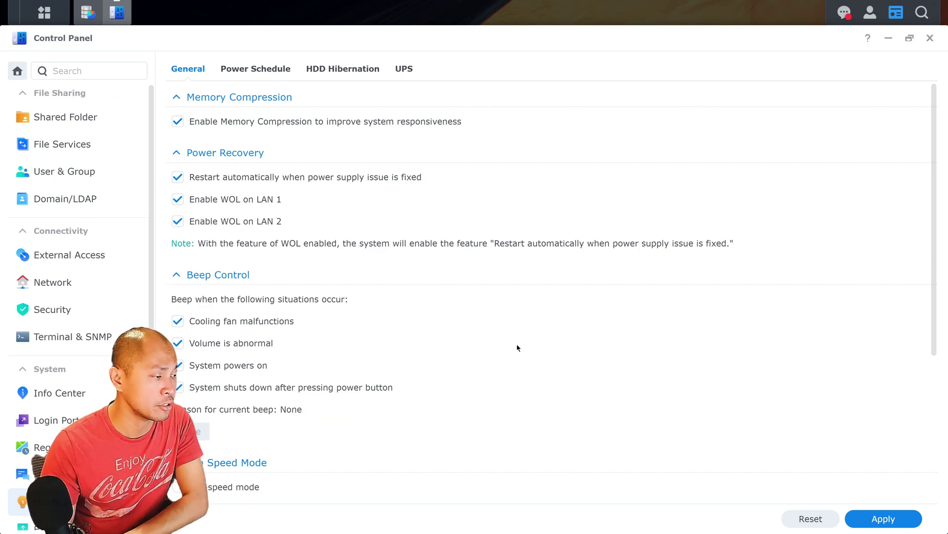
mouse_move(881, 3)
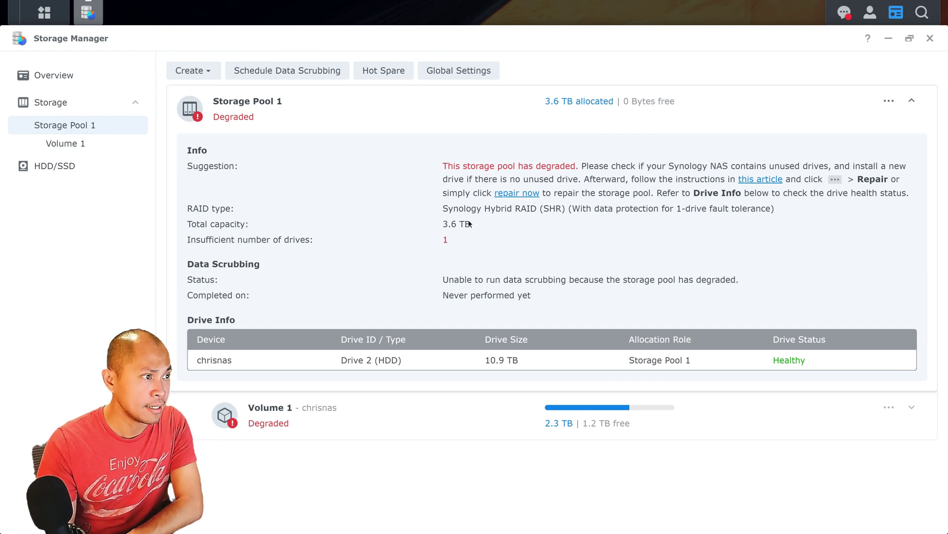
- Repair Storage Pool 1 with Drive 1, expand Volume 1 to about 10.9 TB, and accept the erase warning
click(528, 197)
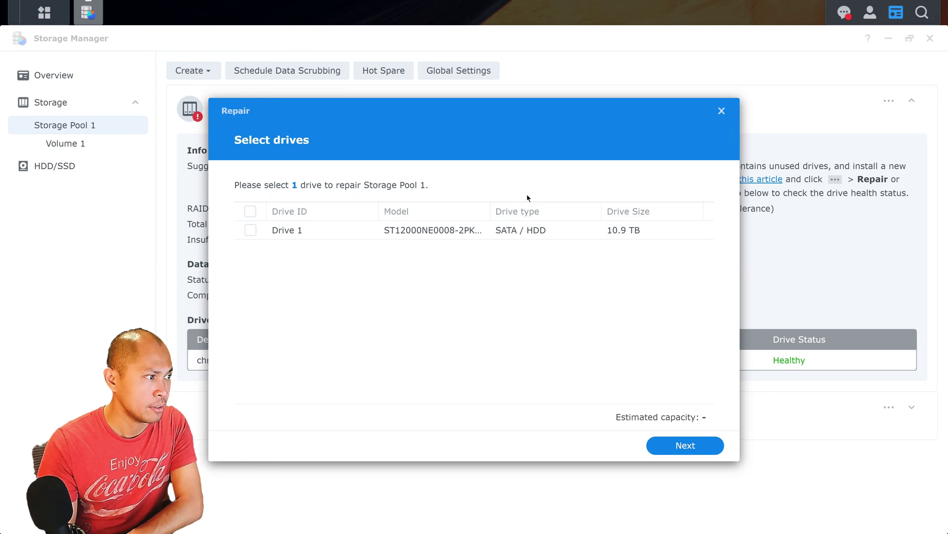
click(251, 230)
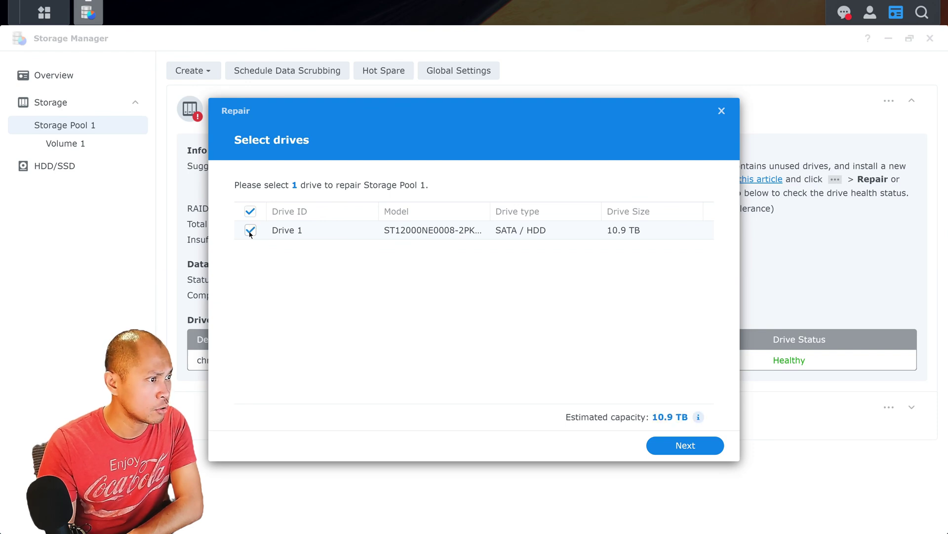
click(694, 448)
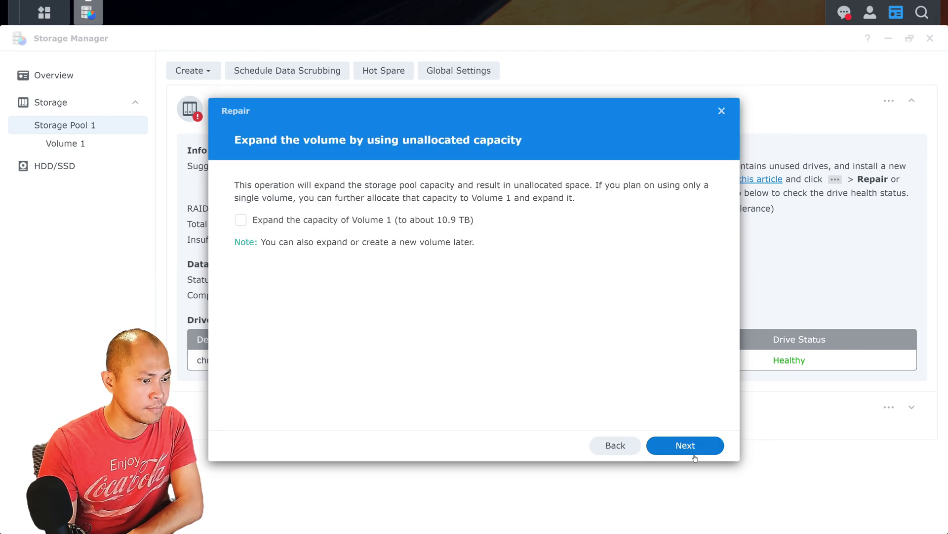
click(242, 223)
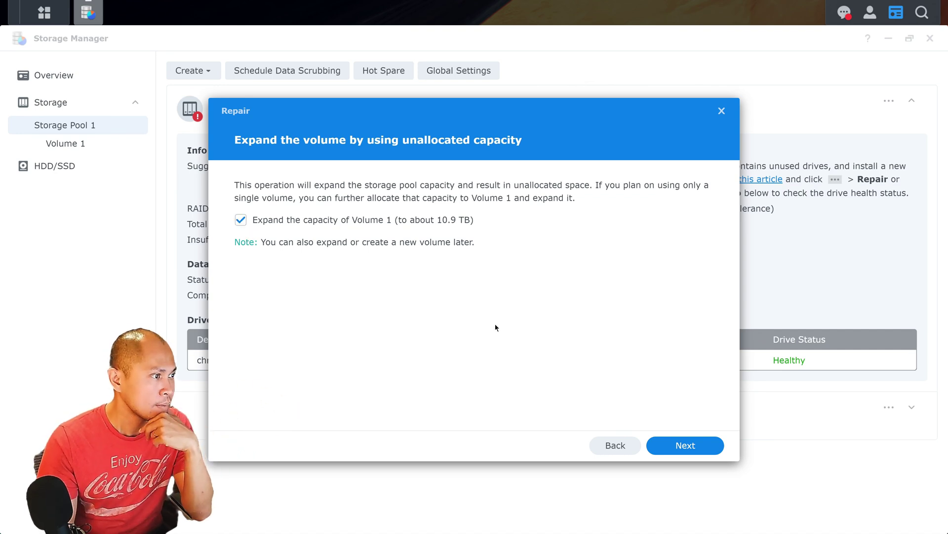
click(685, 447)
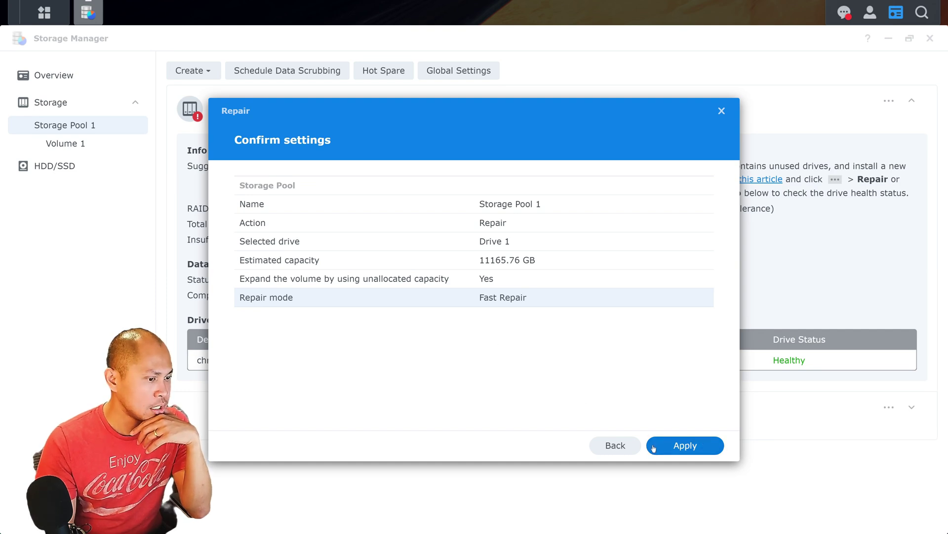
click(693, 448)
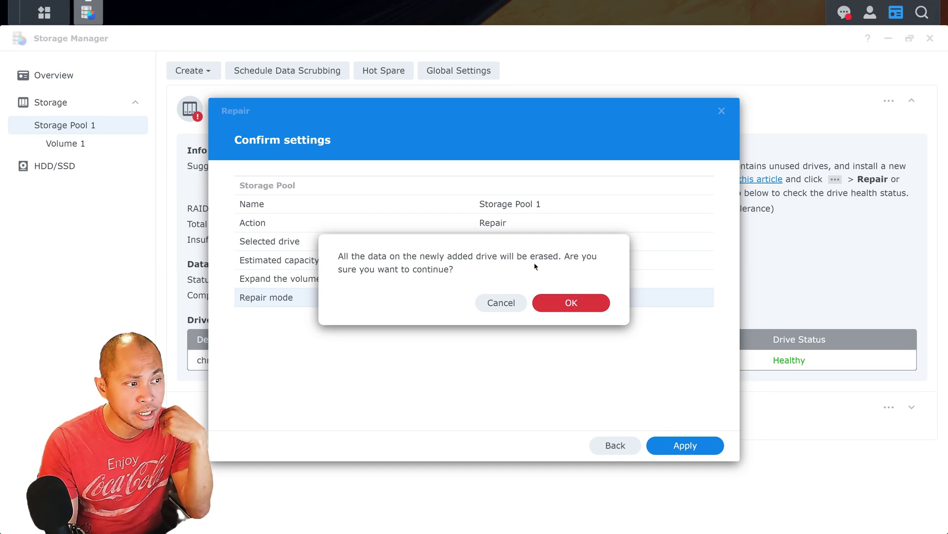
click(581, 303)
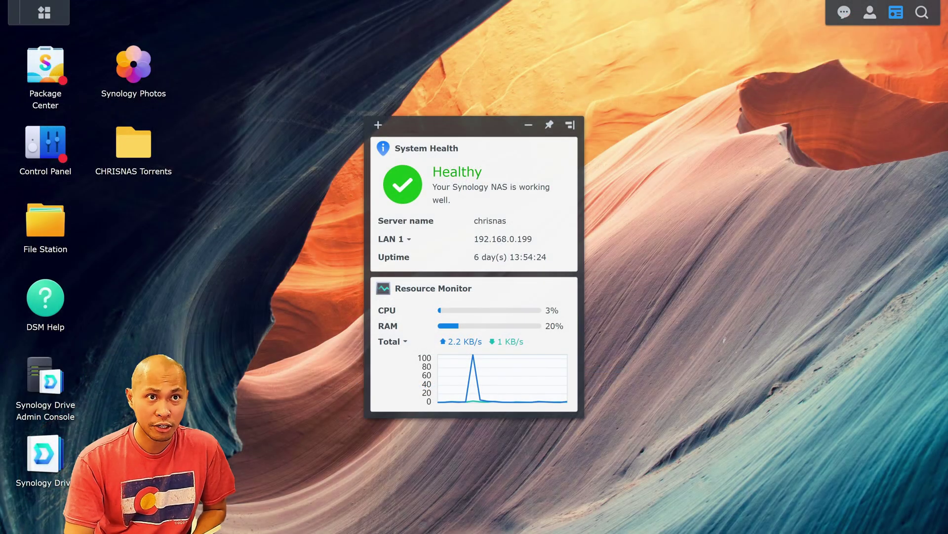
- Check the Storage Pool 1 repair notification, then select Drive 2 in Storage Manager's HDD/SSD list
click(844, 13)
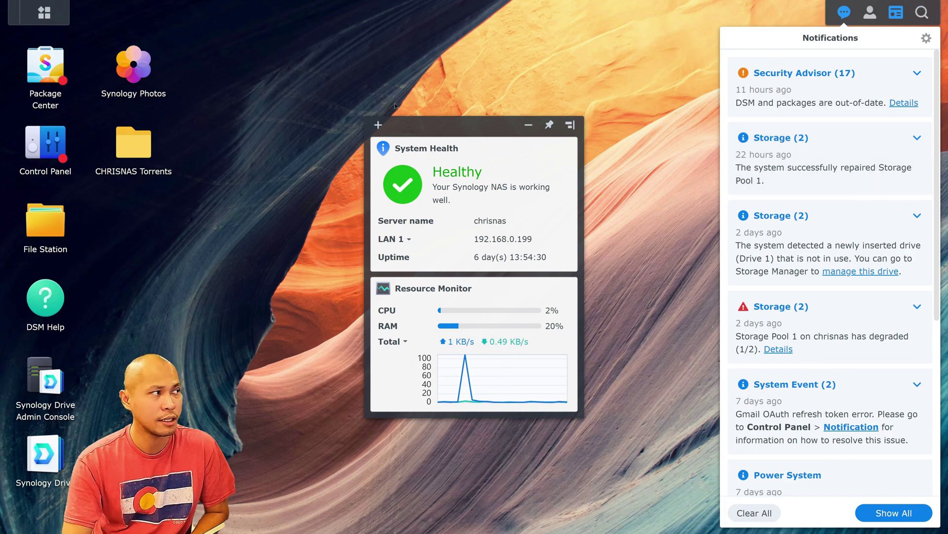
click(50, 18)
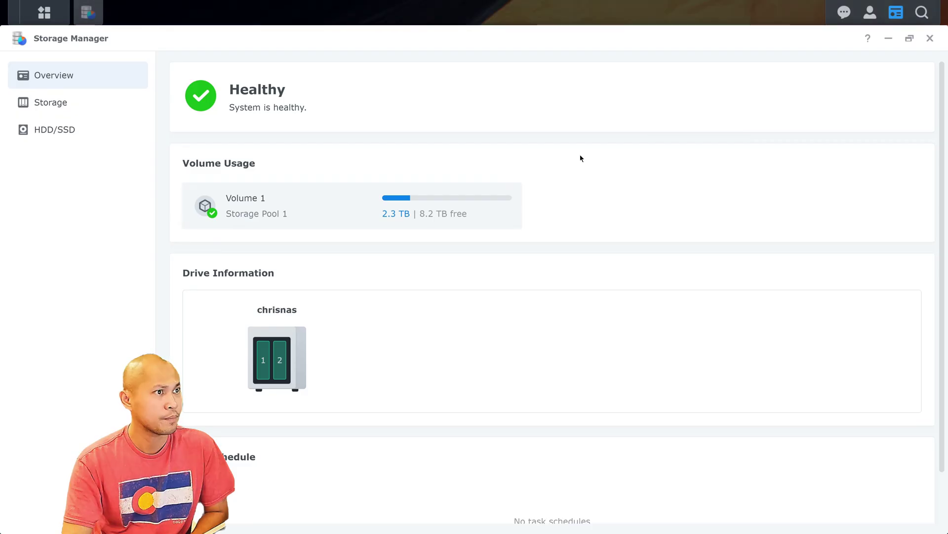
click(50, 168)
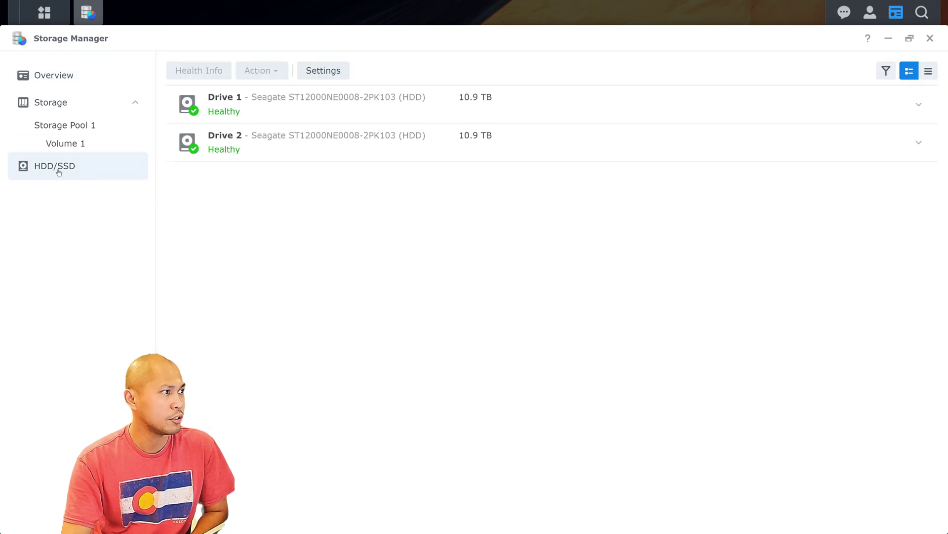
click(221, 149)
- Review Drive 2's S.M.A.R.T. results in Health Info, confirm they read Healthy, and close the window
click(199, 73)
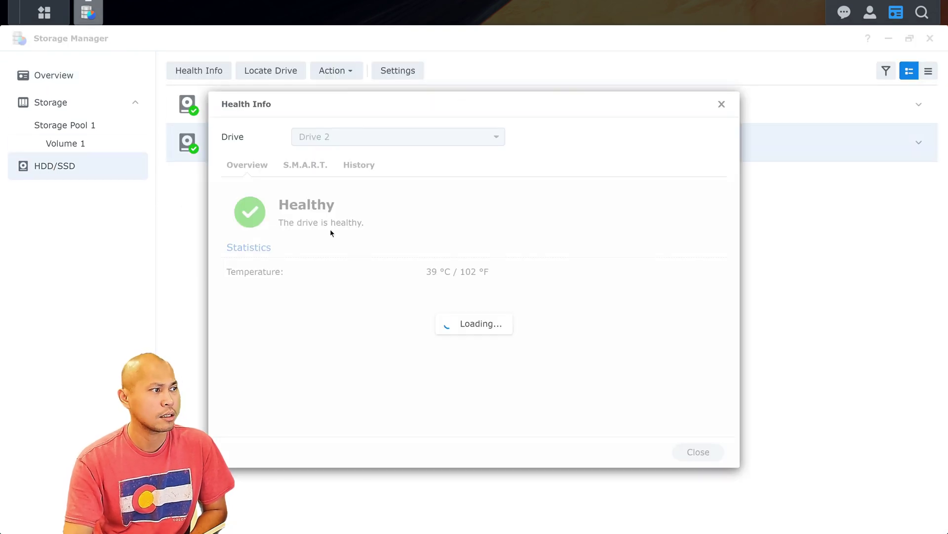
click(318, 166)
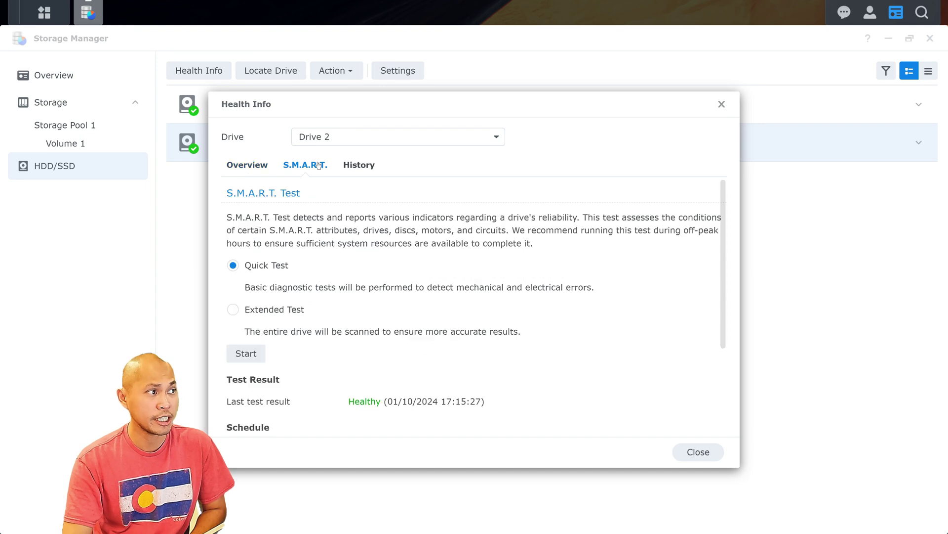
scroll(393, 314, down, 1)
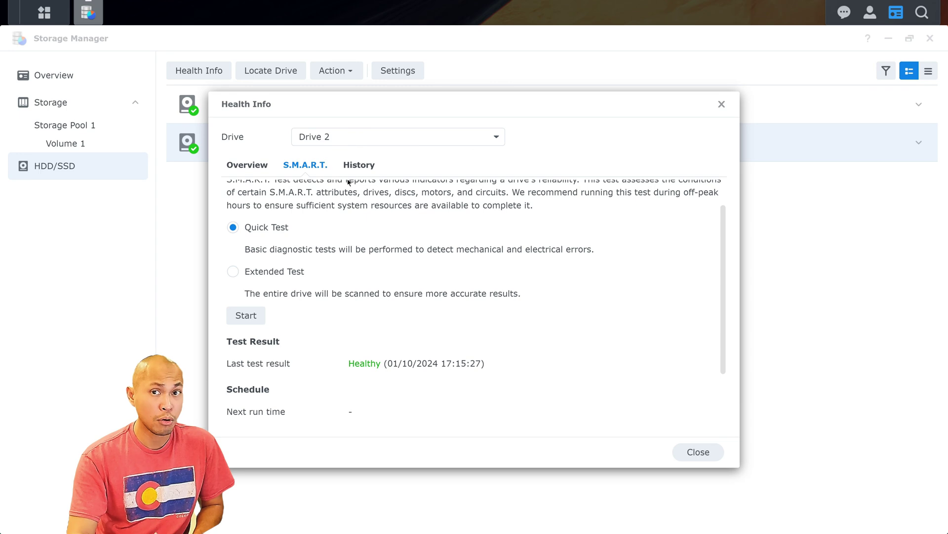
click(713, 451)
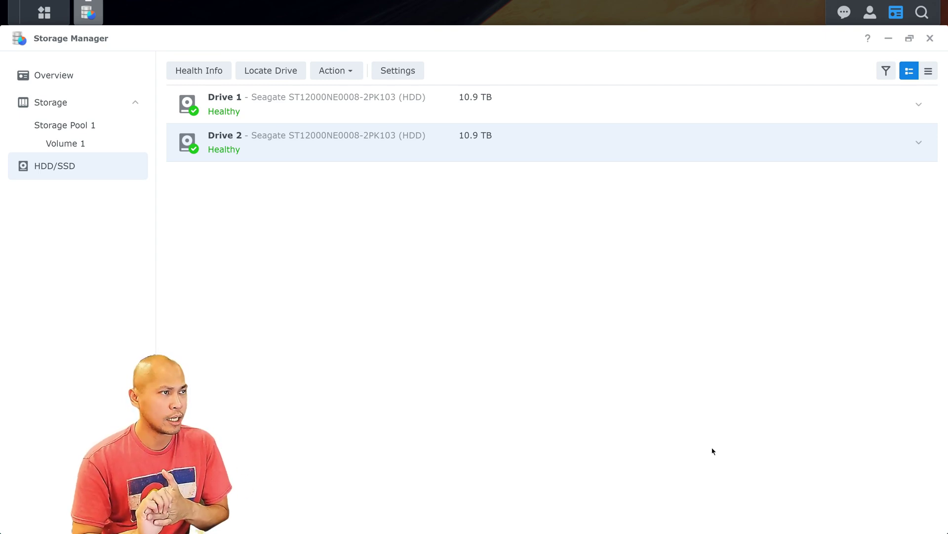
- Open Storage Pool 1's details to confirm two healthy 10.9 TB drives and 8.2 TB free on Volume 1
click(94, 126)
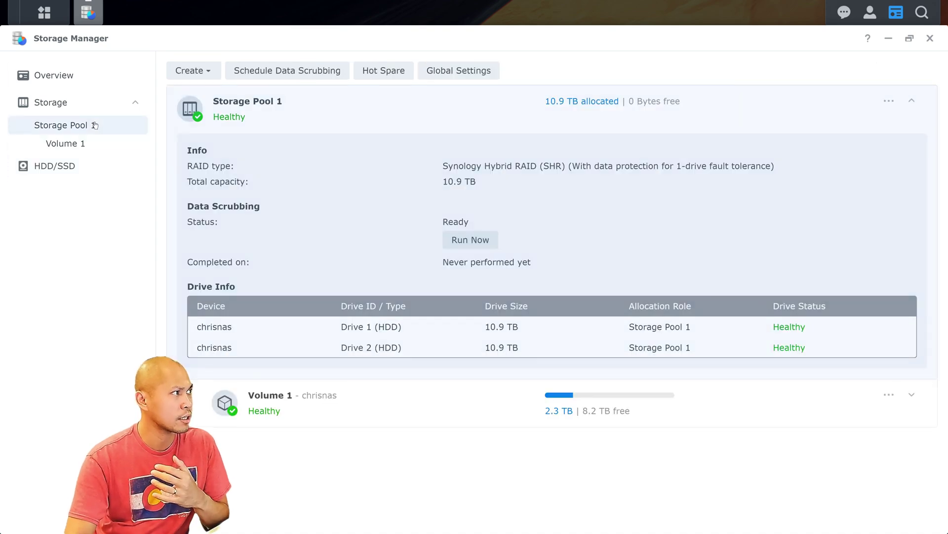